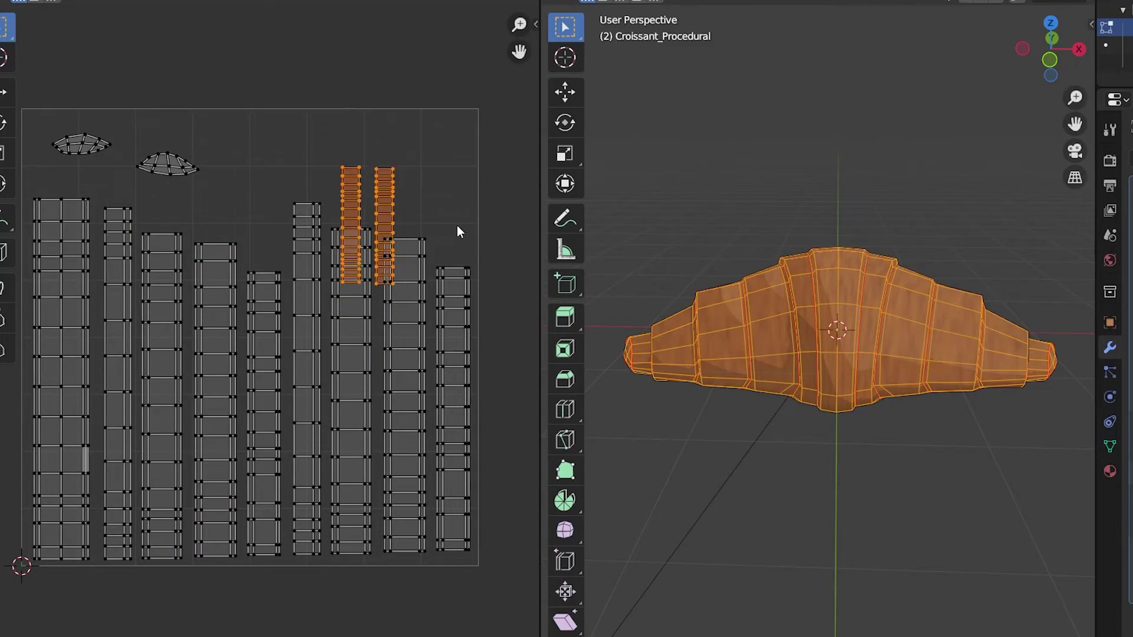
Step: Move the two selected narrow UV strips to a new place in the UV square
{"action": "key", "text": "g"}
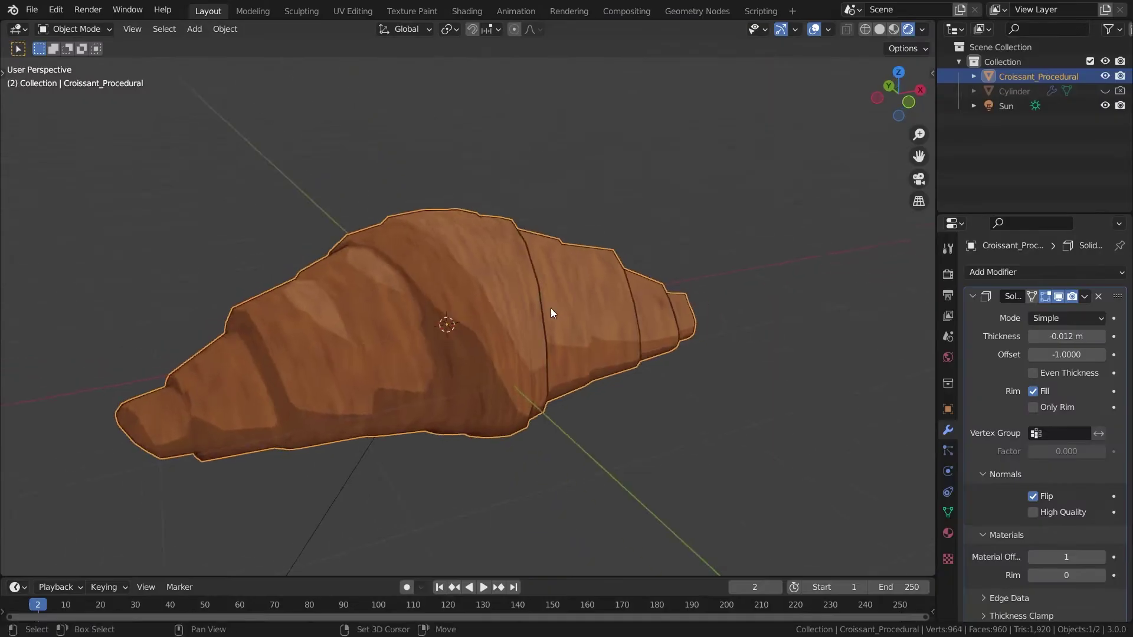
Step: Darken the selected colour stop of the ColorRamp in the Base frame of the croissant material
{"action": "mouse_move", "coordinate": [551, 308]}
{"action": "middle_mouse_down"}
{"action": "mouse_move", "coordinate": [710, 250]}
{"action": "mouse_move", "coordinate": [603, 263]}
{"action": "mouse_move", "coordinate": [613, 274]}
{"action": "middle_mouse_up"}
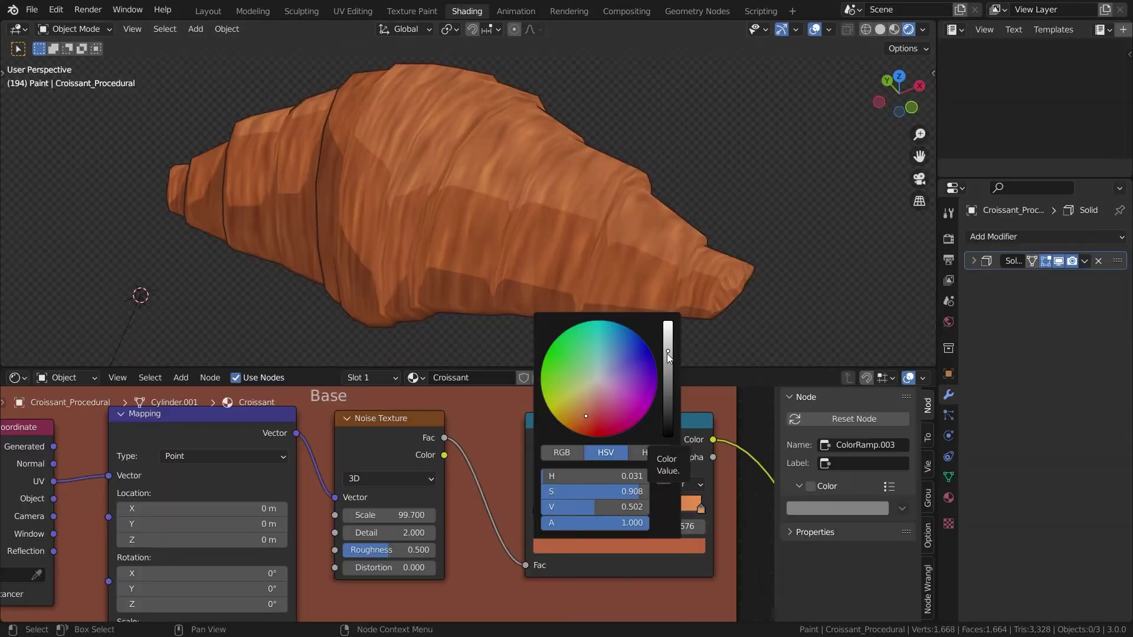
{"action": "mouse_move", "coordinate": [668, 353]}
{"action": "left_mouse_down"}
{"action": "mouse_move", "coordinate": [668, 390]}
{"action": "mouse_move", "coordinate": [668, 347]}
{"action": "mouse_move", "coordinate": [668, 365]}
{"action": "left_mouse_up"}
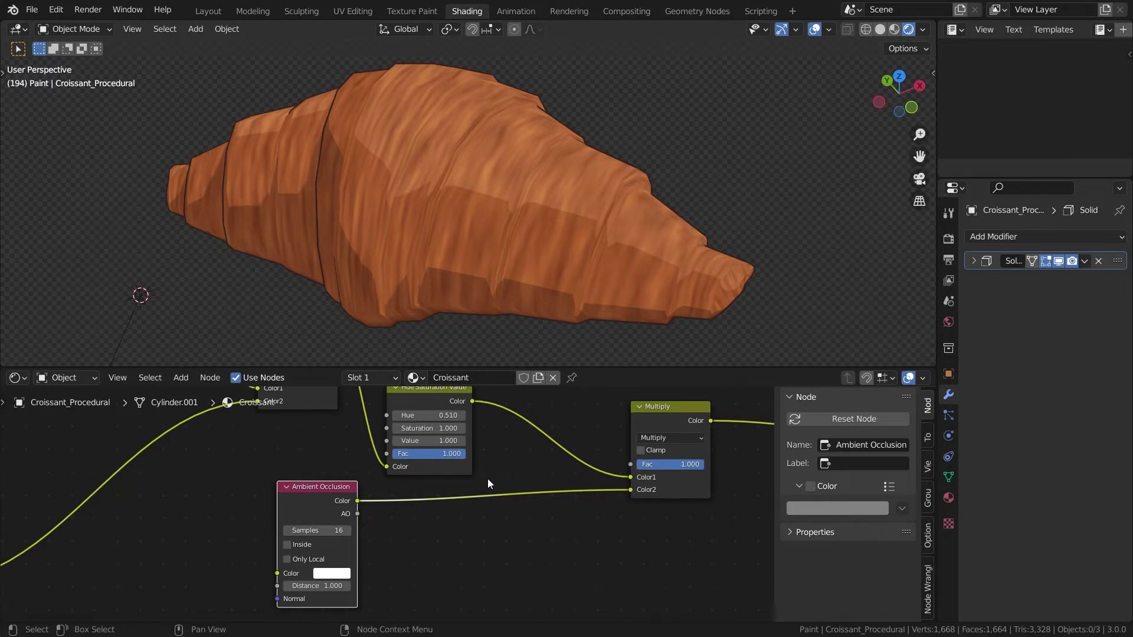
Step: Insert a Math node between the Ambient Occlusion node's Color output and the Multiply node's Color2 input
{"action": "key", "text": "shift+a"}
{"action": "left_click", "coordinate": [577, 373]}
{"action": "left_click", "coordinate": [447, 483]}
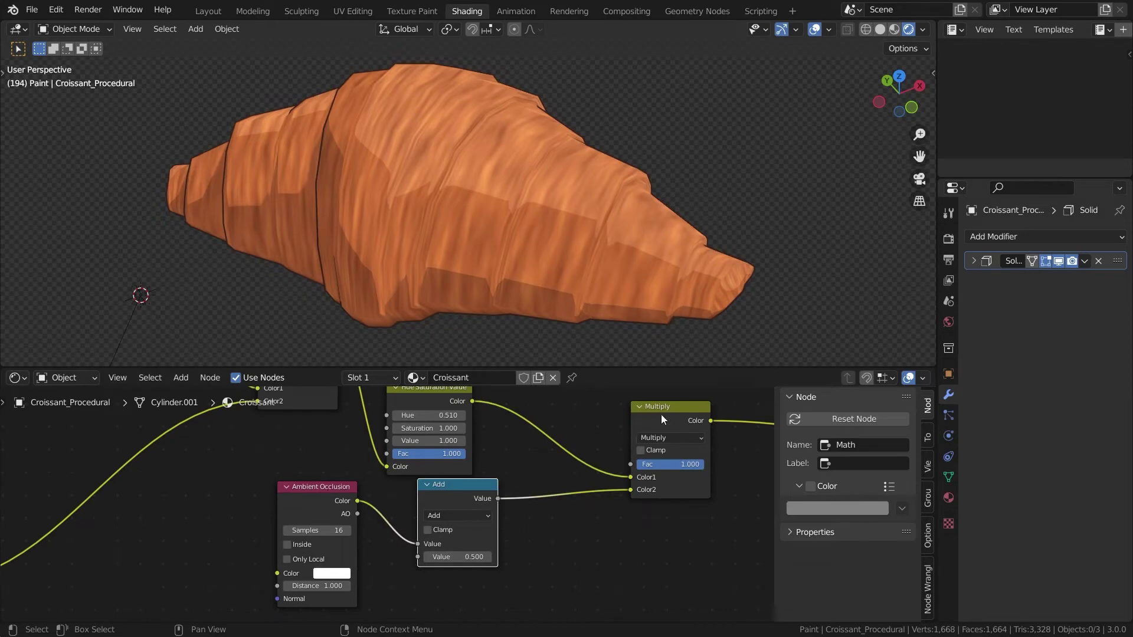
Step: Set the Math node's operation to Power and its exponent to 24.8
{"action": "left_click", "coordinate": [475, 514]}
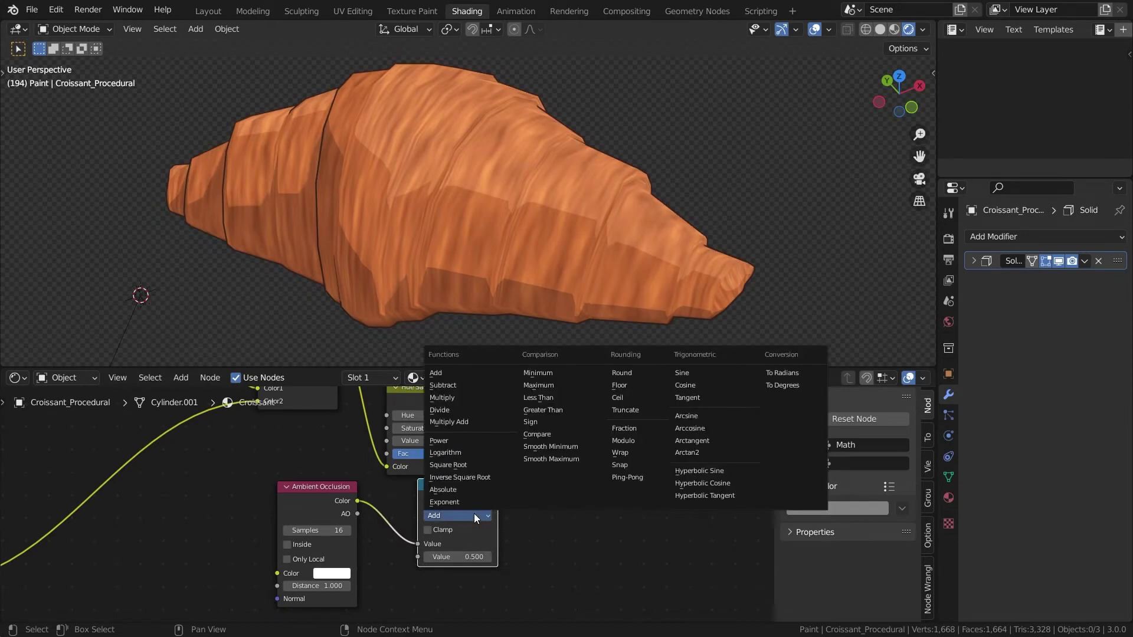
{"action": "left_click", "coordinate": [457, 451]}
{"action": "scroll", "coordinate": [440, 532], "scroll_direction": "up", "scroll_amount": 1}
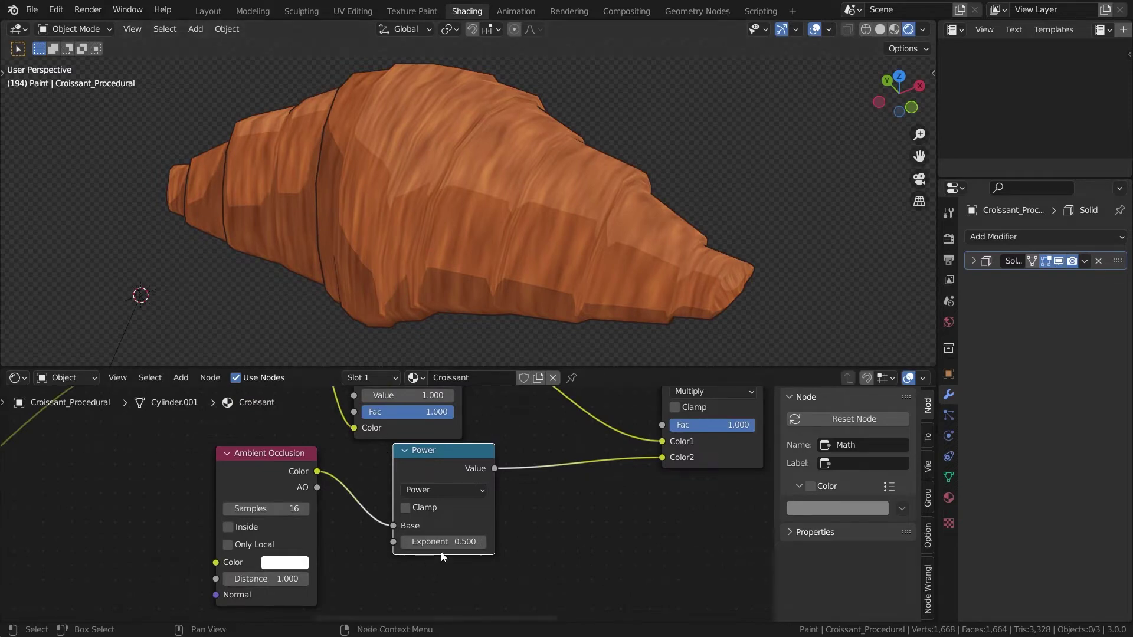
{"action": "left_click_drag", "start_coordinate": [444, 542], "coordinate": [525, 542]}
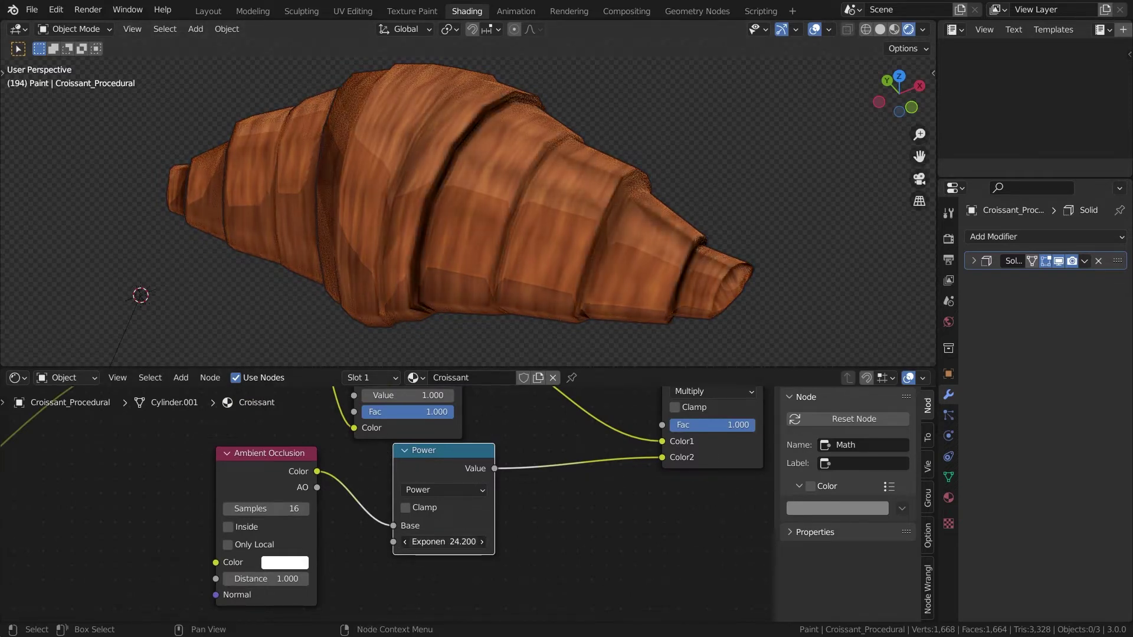
{"action": "scroll", "coordinate": [579, 218], "scroll_direction": "up", "scroll_amount": 5}
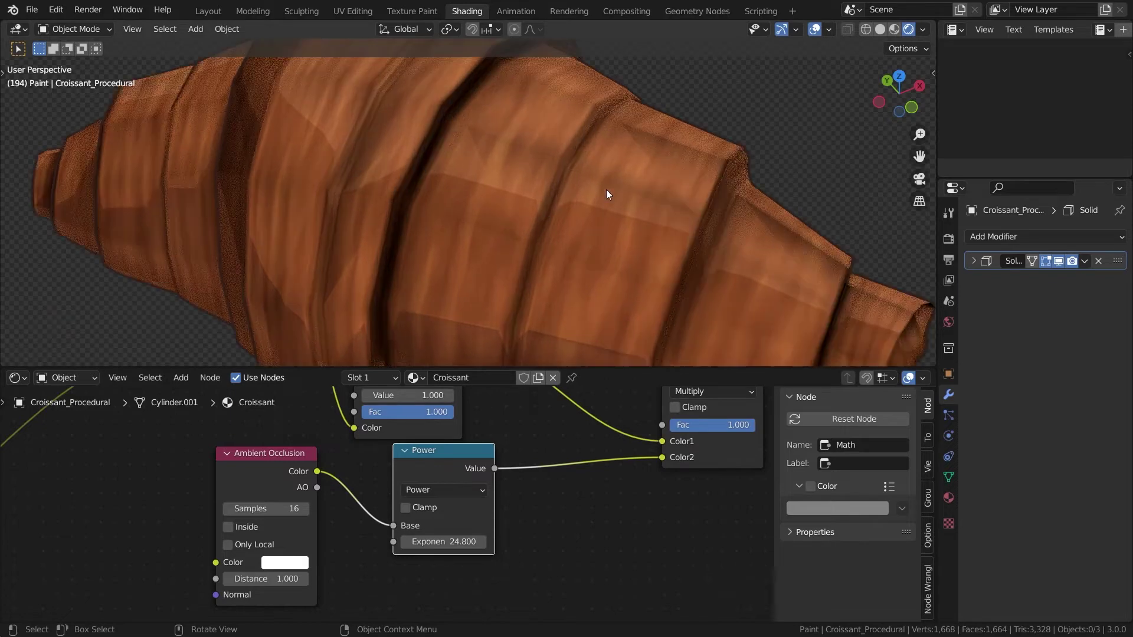
{"action": "scroll", "coordinate": [587, 178], "scroll_direction": "down", "scroll_amount": 5}
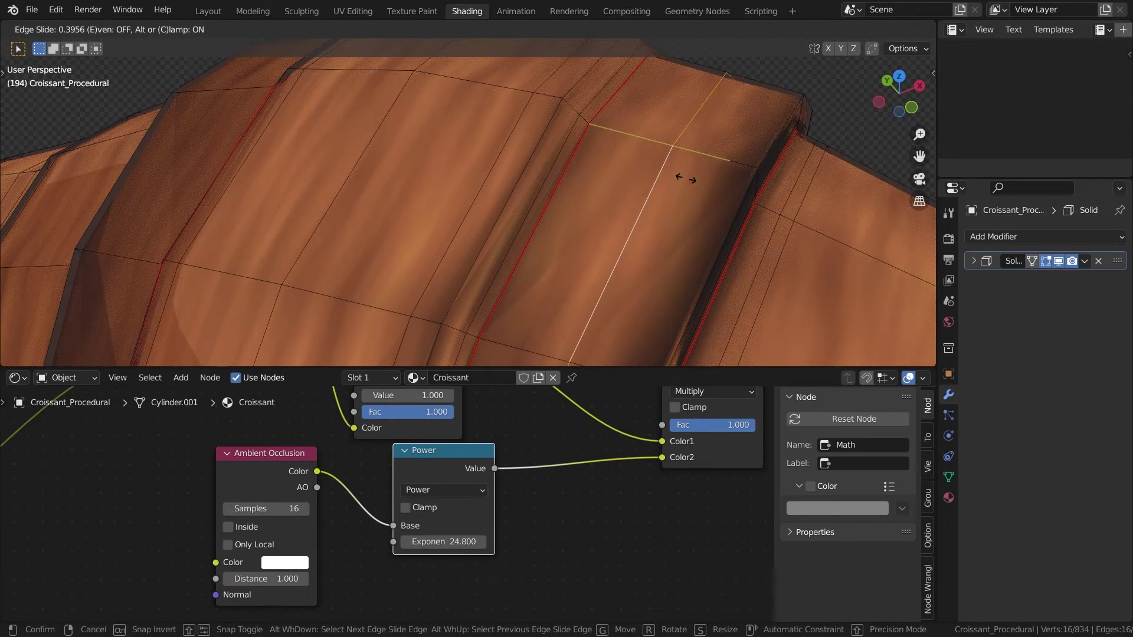
Step: Slide the selected edge loop across its dough segment until it lies close to the overlap's edge
{"action": "left_click", "coordinate": [734, 177]}
{"action": "middle_click_drag", "start_coordinate": [733, 177], "coordinate": [749, 189], "text": "shift"}
{"action": "key", "text": "g"}
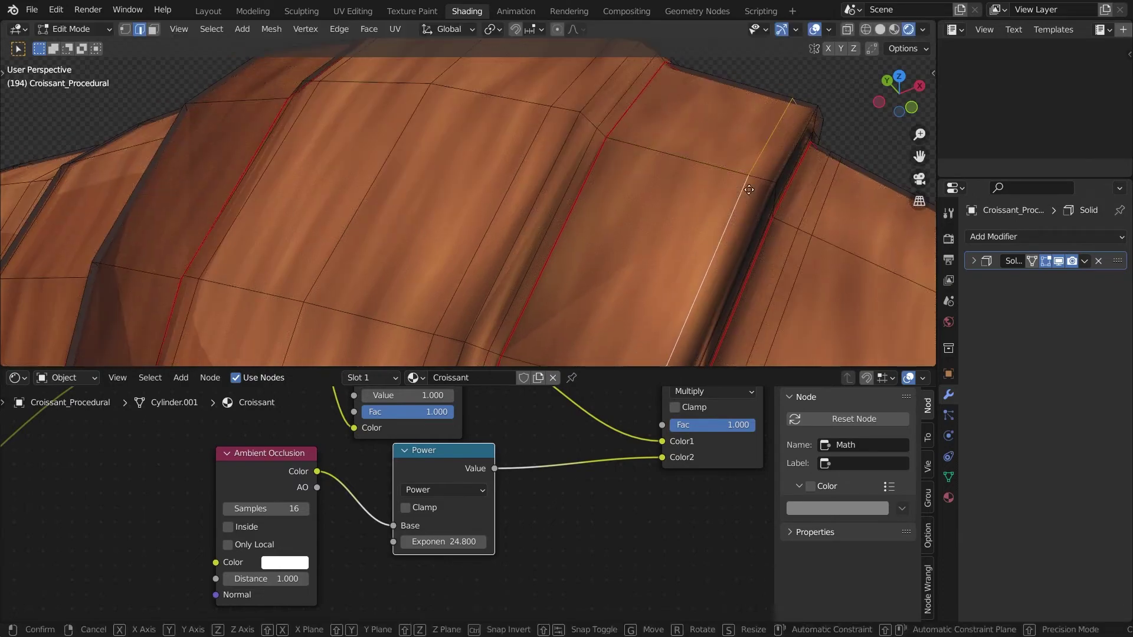
{"action": "key", "text": "g"}
{"action": "left_click", "coordinate": [753, 190]}
Step: Select the edge loop on the neighbouring dough segment and slide it along the surface
{"action": "middle_click_drag", "start_coordinate": [506, 143], "coordinate": [588, 174], "text": "shift"}
{"action": "left_click", "coordinate": [597, 183], "text": "alt"}
{"action": "key", "text": "g"}
{"action": "key", "text": "g"}
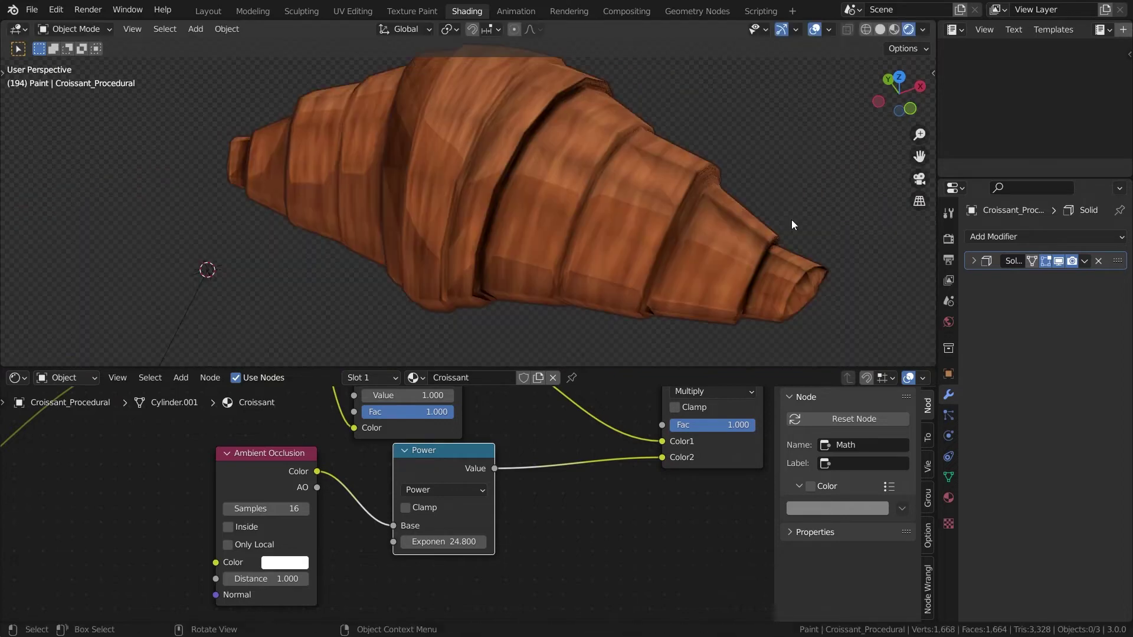
Step: Add a Subdivision Surface modifier to the croissant
{"action": "middle_click_drag", "start_coordinate": [791, 219], "coordinate": [838, 236]}
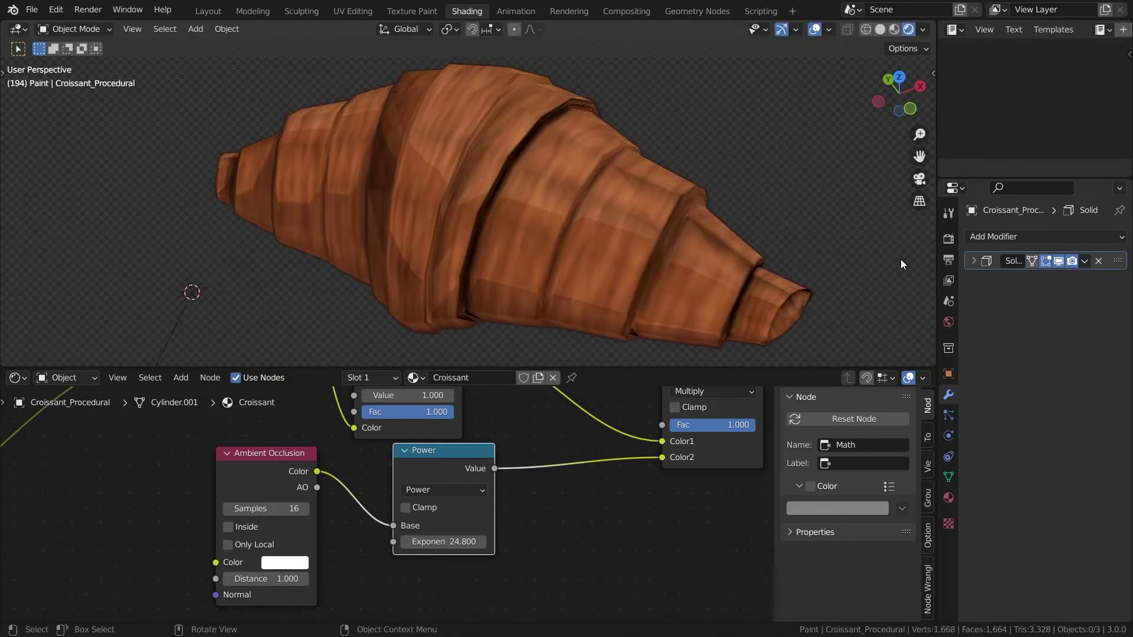
{"action": "left_click", "coordinate": [1012, 237]}
{"action": "left_click", "coordinate": [873, 496]}
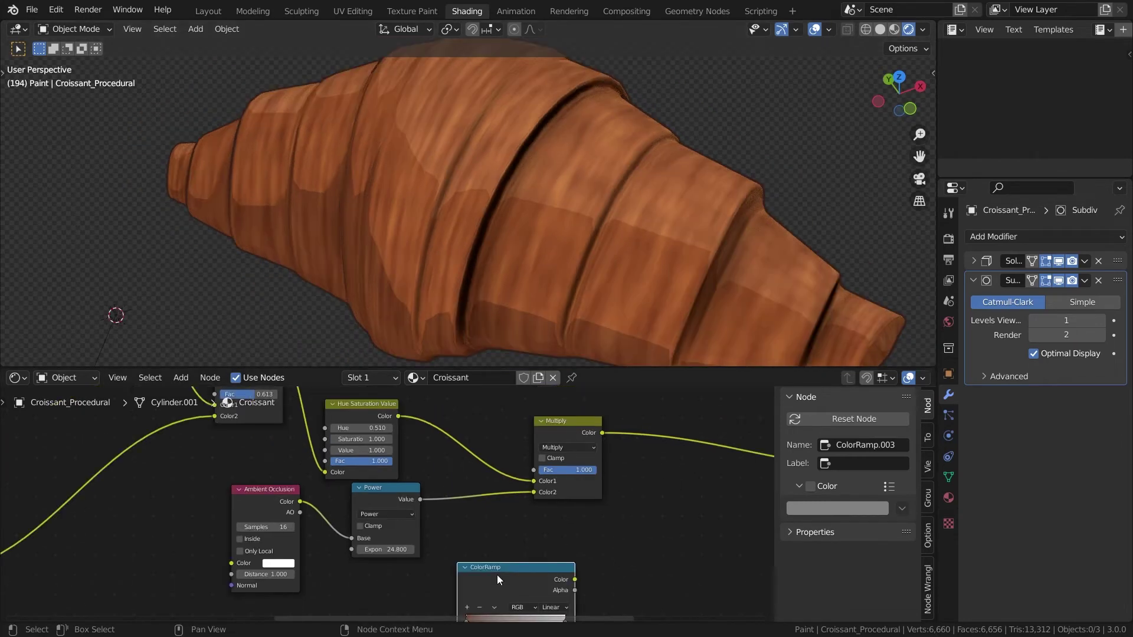
Step: Insert the ColorRamp between the Power and Multiply nodes and move its brown and white stops closer together
{"action": "left_click_drag", "start_coordinate": [496, 574], "coordinate": [530, 487]}
{"action": "scroll", "coordinate": [487, 480], "scroll_direction": "up", "scroll_amount": 3}
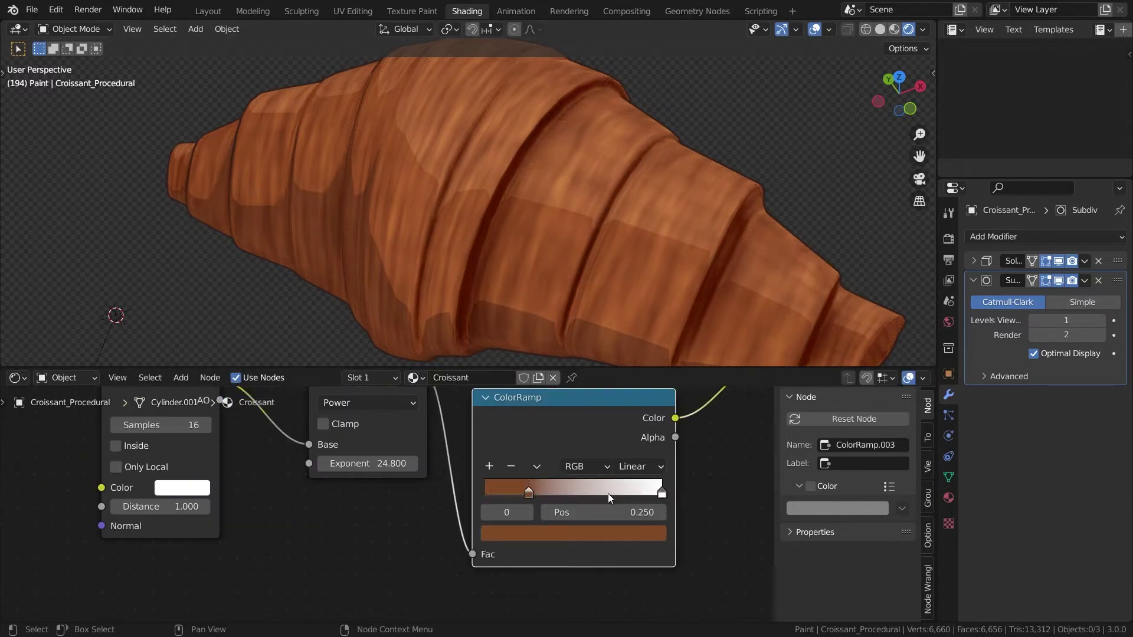
{"action": "left_click_drag", "start_coordinate": [661, 490], "coordinate": [606, 490]}
{"action": "left_click_drag", "start_coordinate": [533, 487], "coordinate": [553, 485]}
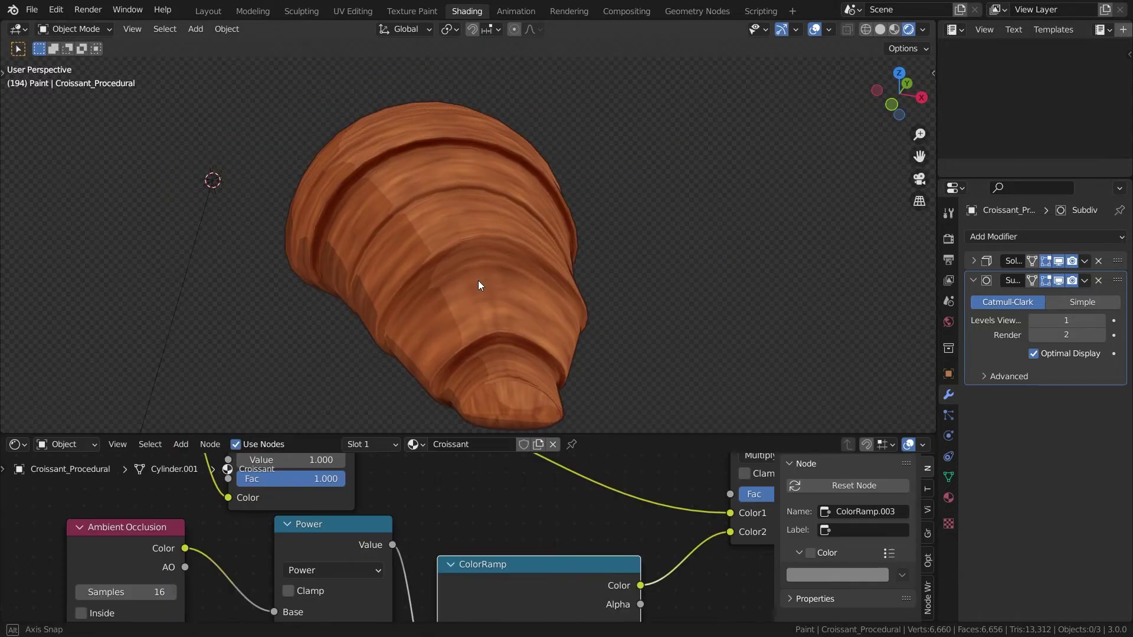
{"action": "middle_click_drag", "start_coordinate": [478, 281], "coordinate": [624, 263]}
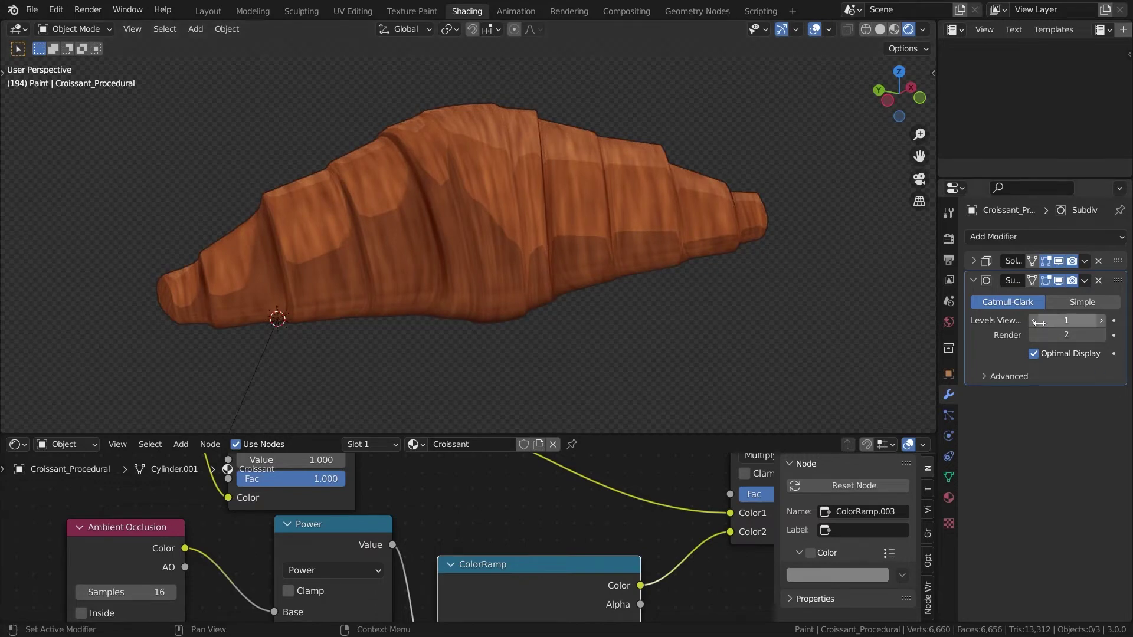
{"action": "middle_click_drag", "start_coordinate": [752, 294], "coordinate": [664, 297]}
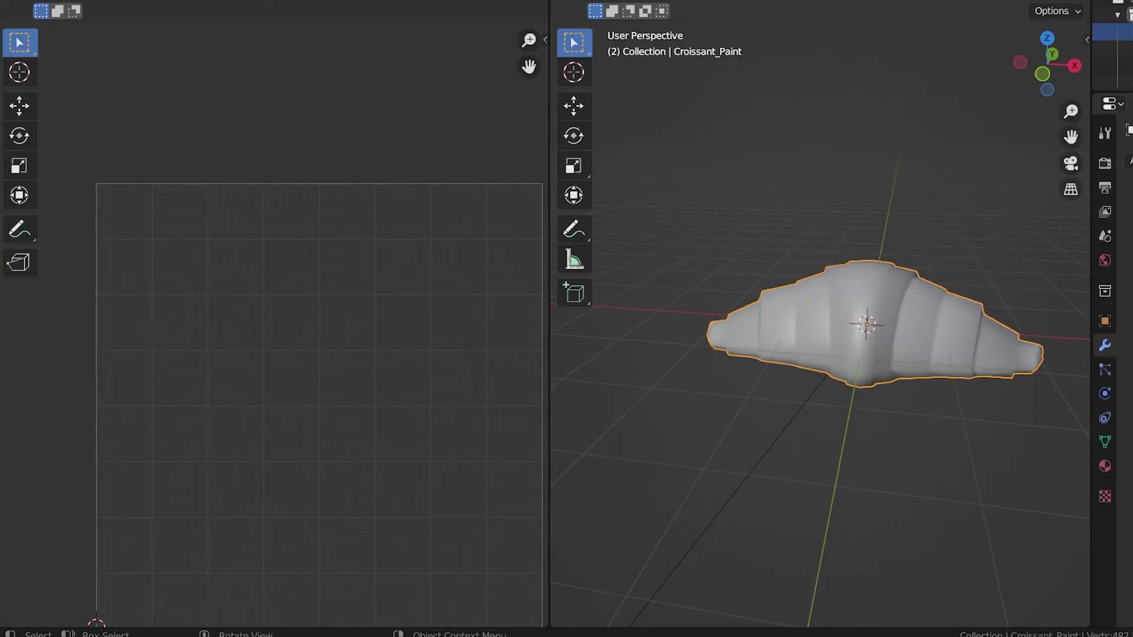
Step: Select the left half of the Croissant_Paint mesh up to the centre line and delete its faces
{"action": "key", "text": "Tab"}
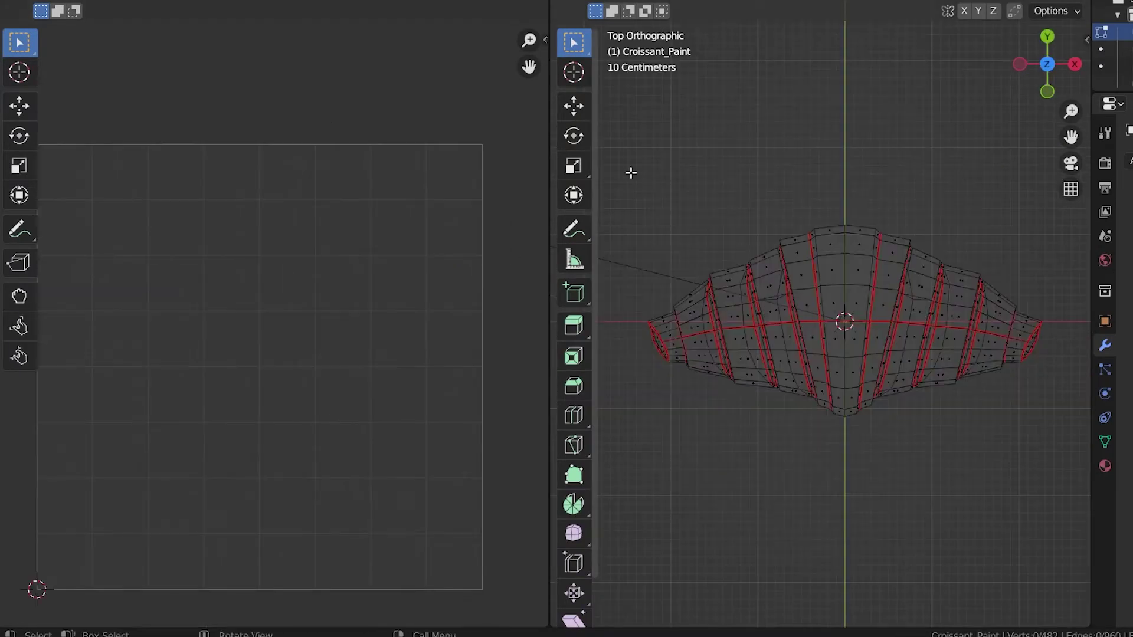
{"action": "left_click_drag", "start_coordinate": [627, 170], "coordinate": [844, 480]}
{"action": "key", "text": "x"}
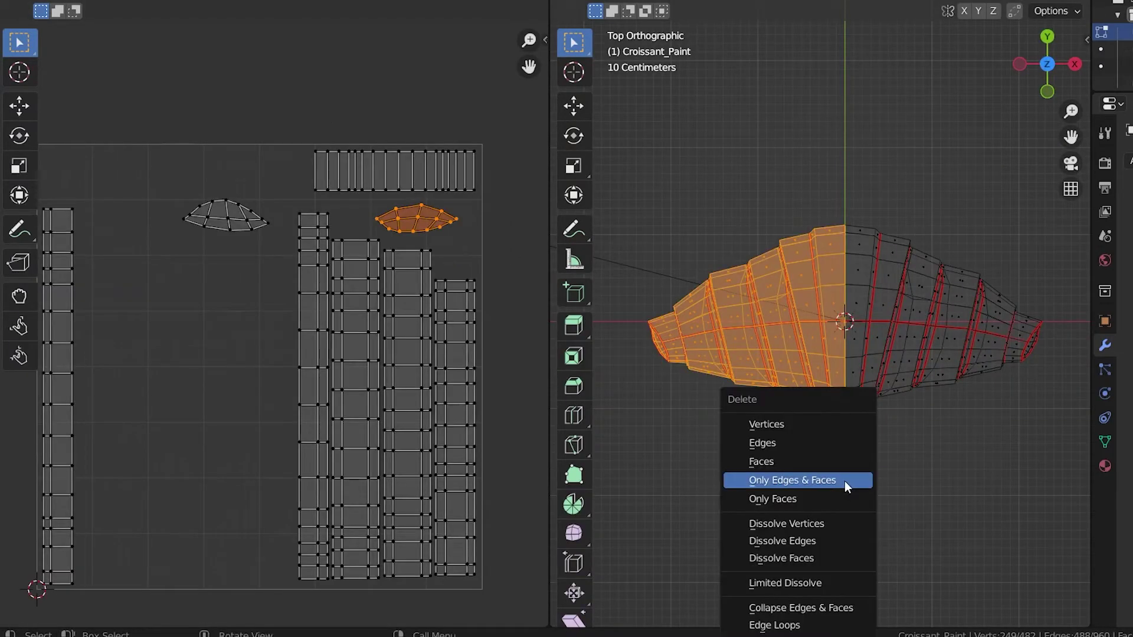
{"action": "left_click", "coordinate": [839, 463]}
Step: Add a Mirror modifier to the remaining half of the croissant
{"action": "left_click", "coordinate": [1124, 161]}
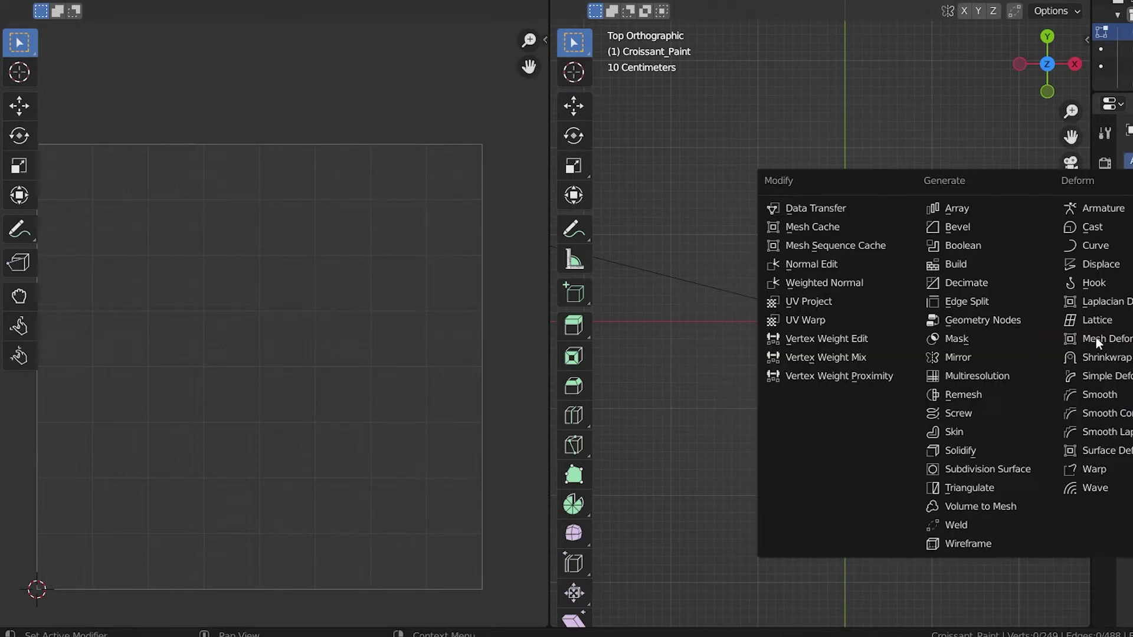
{"action": "left_click", "coordinate": [1008, 356]}
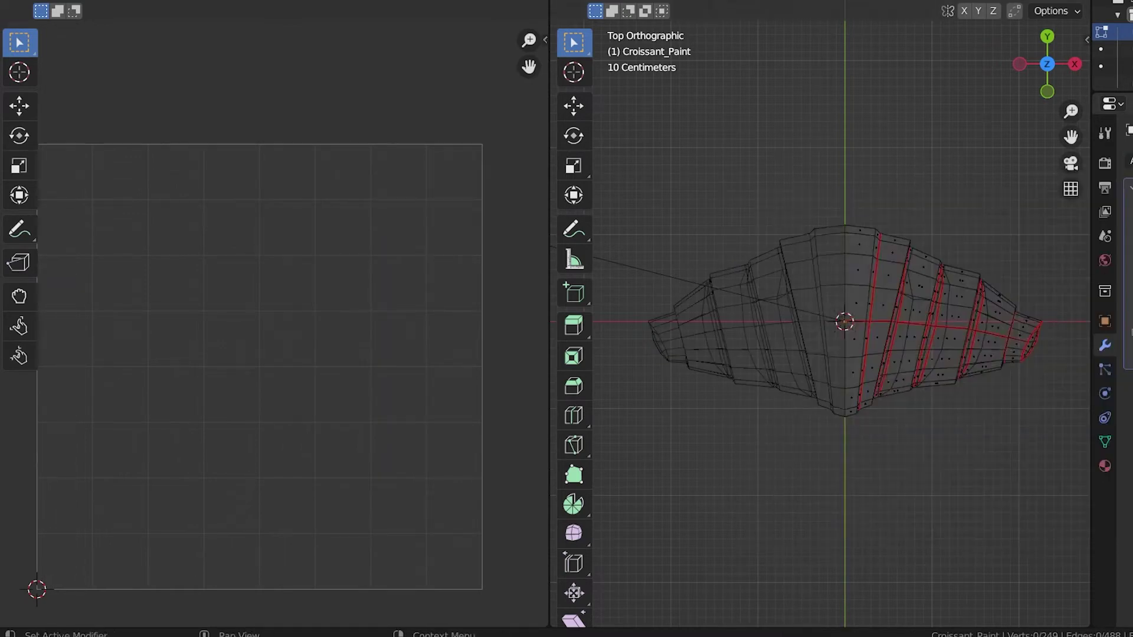
Step: Select the entire remaining half mesh to display its UV islands
{"action": "middle_click_drag", "start_coordinate": [947, 356], "coordinate": [955, 171]}
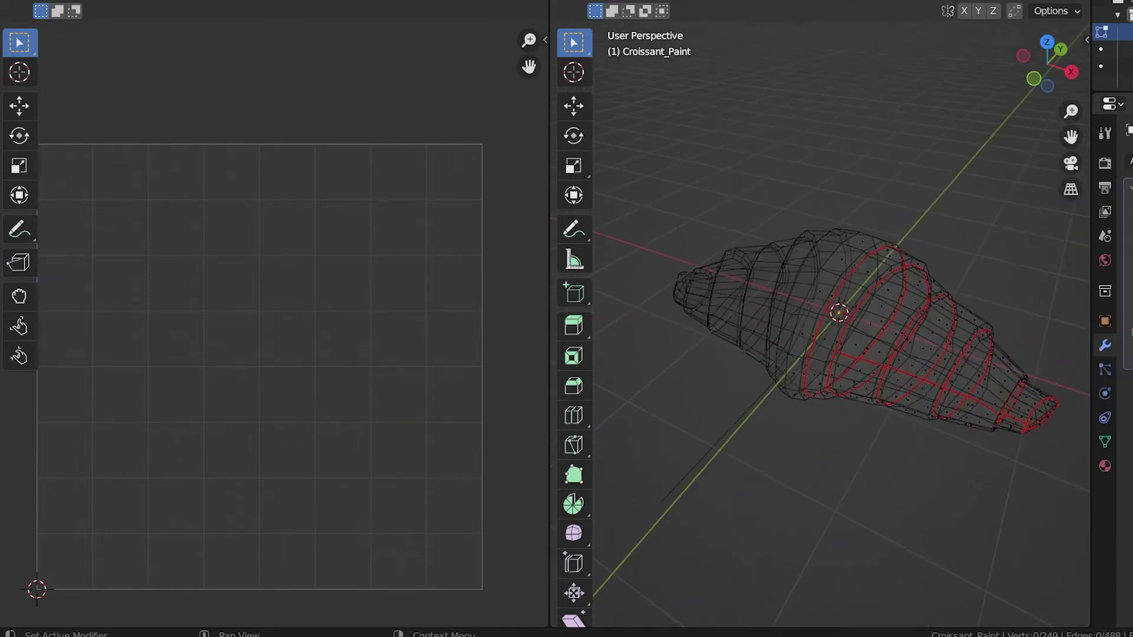
{"action": "scroll", "coordinate": [1011, 325], "scroll_direction": "up", "scroll_amount": 2}
{"action": "key", "text": "a"}
{"action": "scroll", "coordinate": [437, 335], "scroll_direction": "down", "scroll_amount": 1}
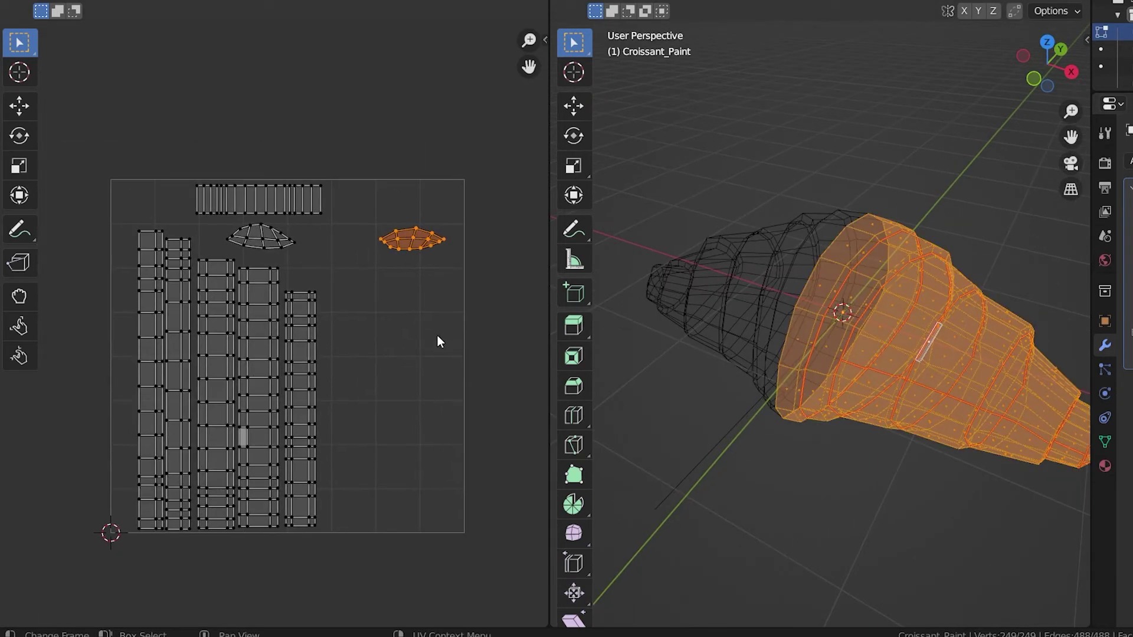
{"action": "left_click_drag", "start_coordinate": [194, 187], "coordinate": [445, 255]}
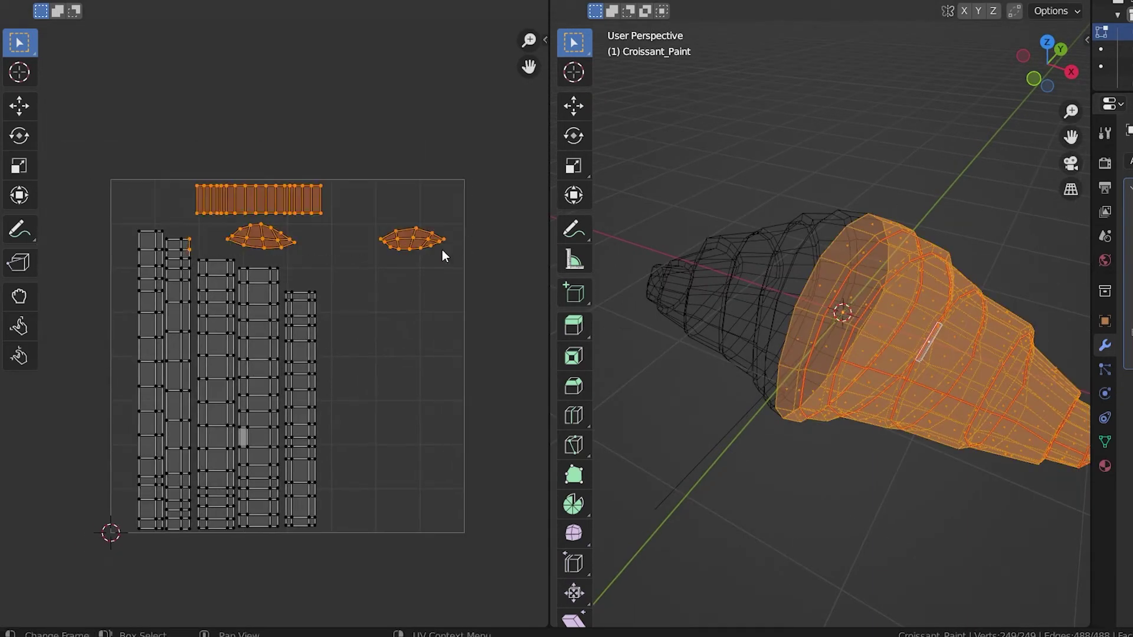
{"action": "left_click_drag", "start_coordinate": [494, 131], "coordinate": [220, 247]}
{"action": "key", "text": "alt+a"}
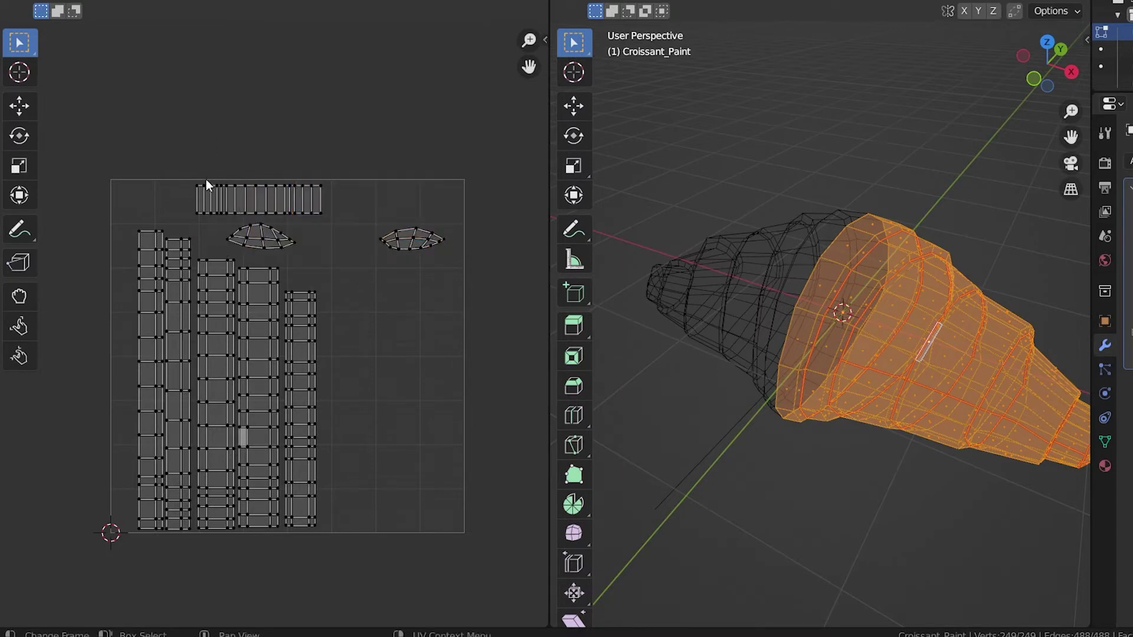
Step: Rotate the horizontal UV strip by 90 degrees and place it upright beside the rightmost vertical strip
{"action": "key", "text": "c"}
{"action": "left_click_drag", "start_coordinate": [201, 180], "coordinate": [337, 190]}
{"action": "right_click", "coordinate": [352, 189]}
{"action": "type", "text": "r"}
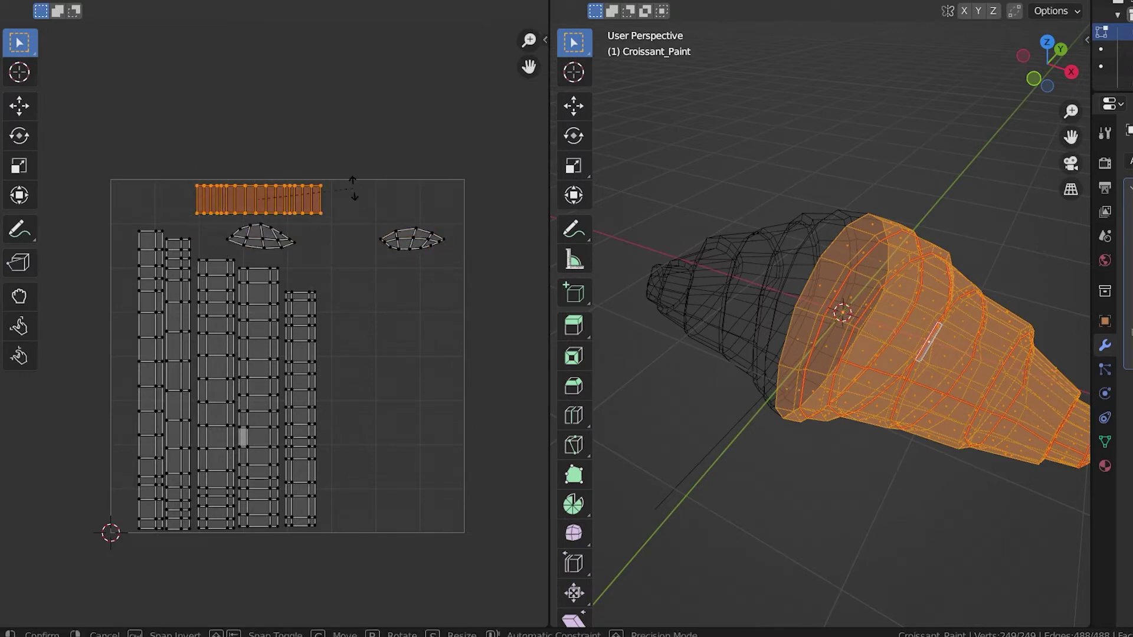
{"action": "type", "text": "90"}
{"action": "key", "text": "Return"}
{"action": "key", "text": "g"}
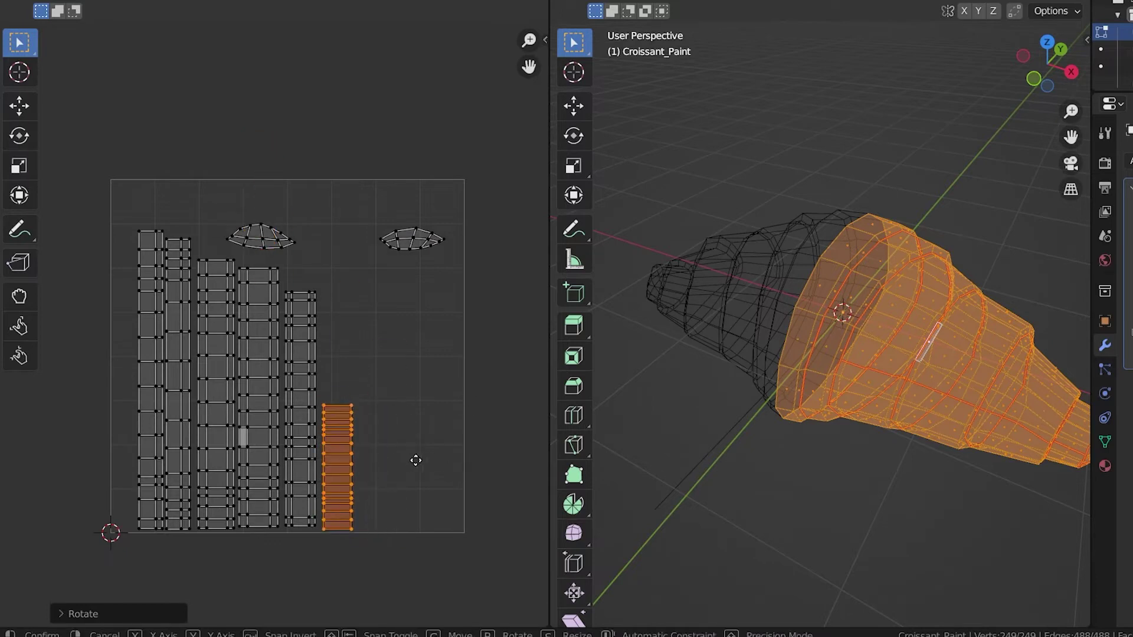
{"action": "left_click", "coordinate": [414, 457]}
Step: Move the two rounded end-cap UV islands out of the UV square to the space above it
{"action": "left_click_drag", "start_coordinate": [465, 177], "coordinate": [217, 255]}
{"action": "key", "text": "g"}
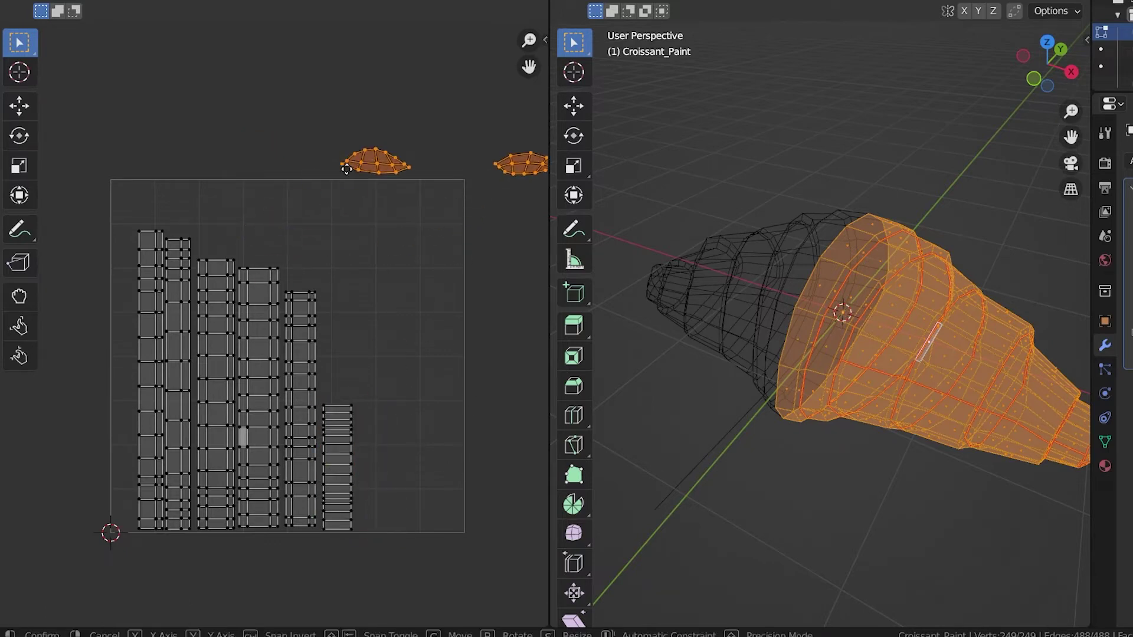
{"action": "left_click", "coordinate": [363, 136]}
Step: Select all six vertical UV strips, scale them up and reposition them to use the UV square's height
{"action": "left_click_drag", "start_coordinate": [101, 195], "coordinate": [406, 536]}
{"action": "key", "text": "s"}
{"action": "left_click", "coordinate": [462, 522]}
{"action": "key", "text": "g"}
{"action": "left_click", "coordinate": [463, 498]}
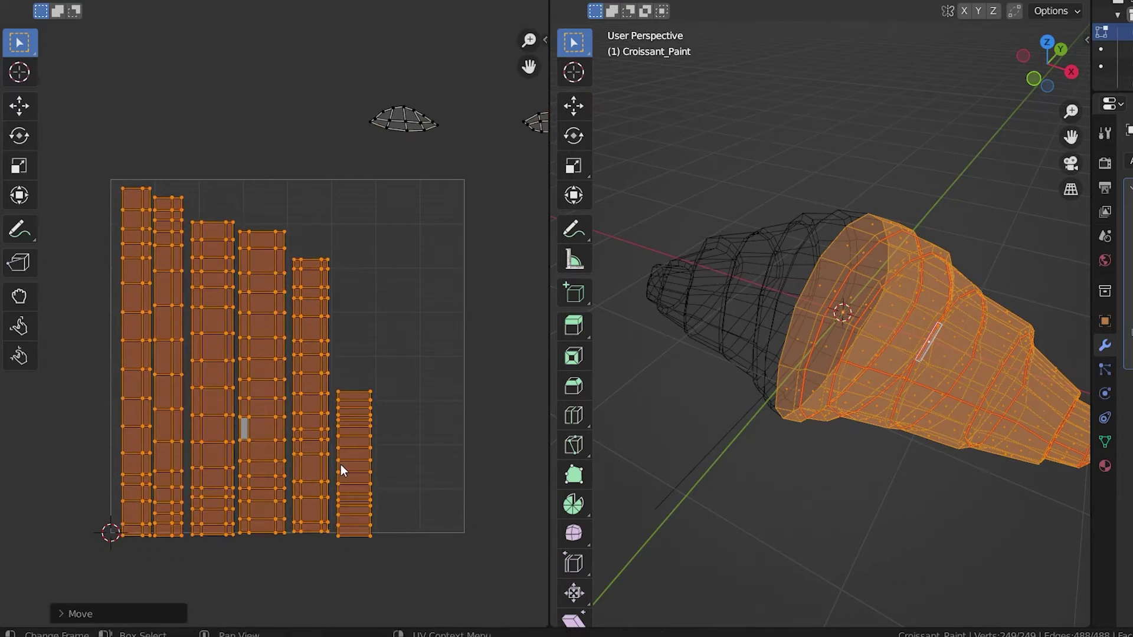
Step: Stretch the six UV strips along X to spread them over the UV square's width
{"action": "key", "text": "s"}
{"action": "key", "text": "x"}
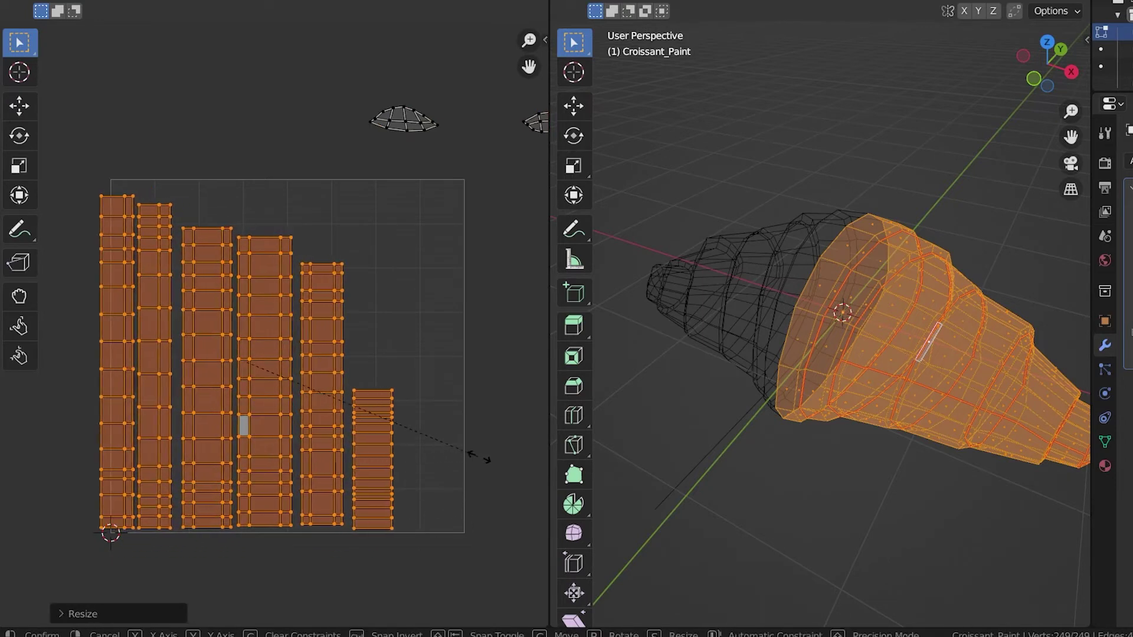
{"action": "left_click", "coordinate": [16, 461]}
Step: Enlarge the shortest UV strip and fit it against the right border inside the UV square
{"action": "key", "text": "alt+a"}
{"action": "left_click_drag", "start_coordinate": [500, 344], "coordinate": [412, 555]}
{"action": "key", "text": "s"}
{"action": "left_click", "coordinate": [470, 512]}
{"action": "key", "text": "g"}
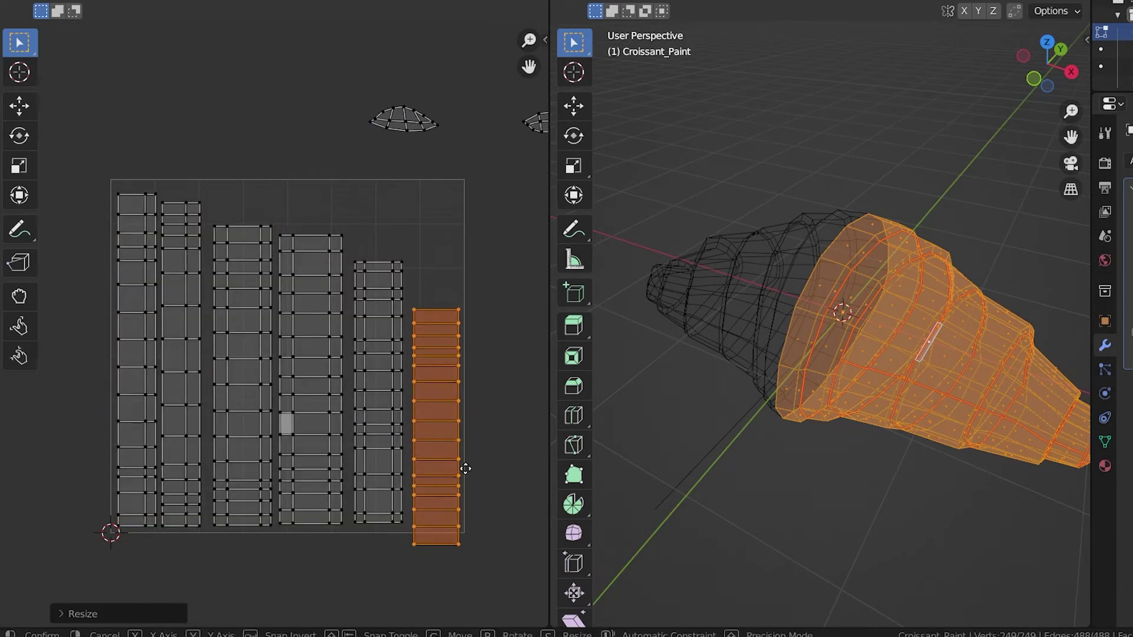
{"action": "left_click", "coordinate": [464, 444]}
Step: Move the nearer end-cap UV island into the UV square above the strips
{"action": "key", "text": "alt+a"}
{"action": "left_click_drag", "start_coordinate": [331, 82], "coordinate": [472, 139]}
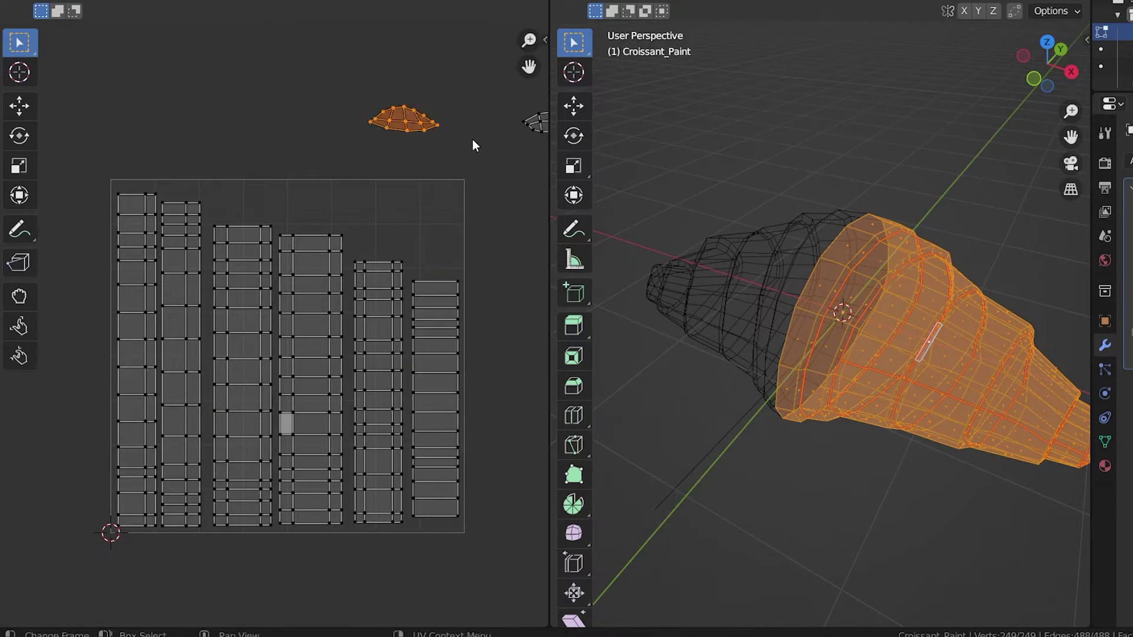
{"action": "key", "text": "g"}
{"action": "left_click", "coordinate": [386, 218]}
Step: Select the second end-cap UV island and try to move it
{"action": "middle_click_drag", "start_coordinate": [414, 226], "coordinate": [350, 240]}
{"action": "key", "text": "alt+a"}
{"action": "left_click_drag", "start_coordinate": [410, 65], "coordinate": [548, 174]}
{"action": "key", "text": "g"}
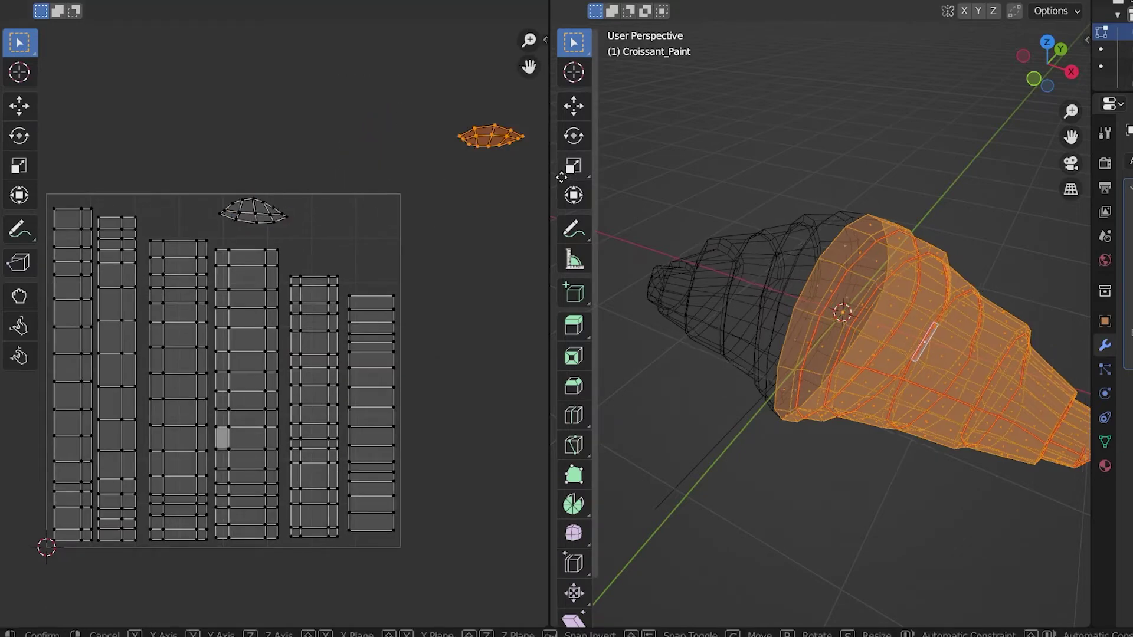
{"action": "right_click", "coordinate": [1074, 219]}
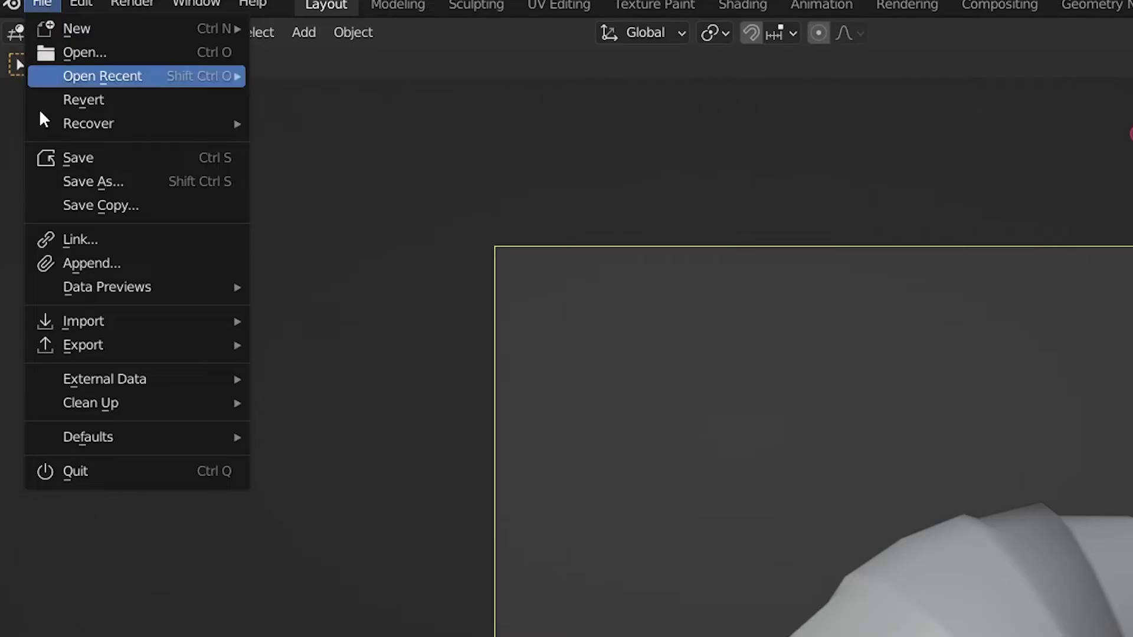
Step: Switch to Procreate and fill the imported croissant model with a light tan base colour
{"action": "mouse_move", "coordinate": [88, 345]}
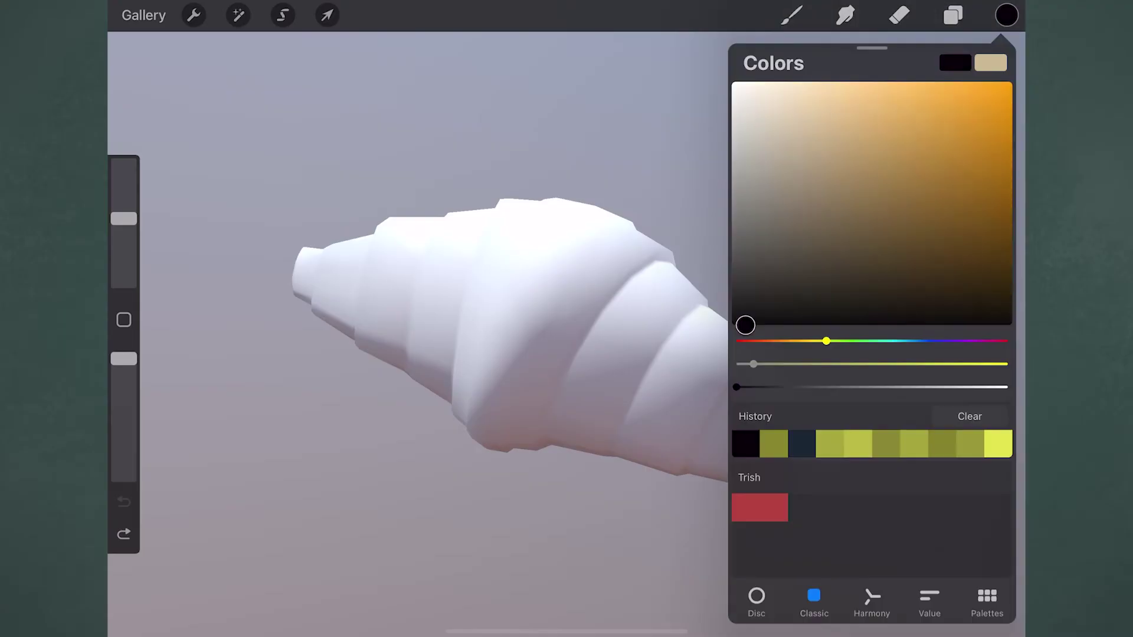
{"action": "left_click_drag", "start_coordinate": [779, 278], "coordinate": [875, 134]}
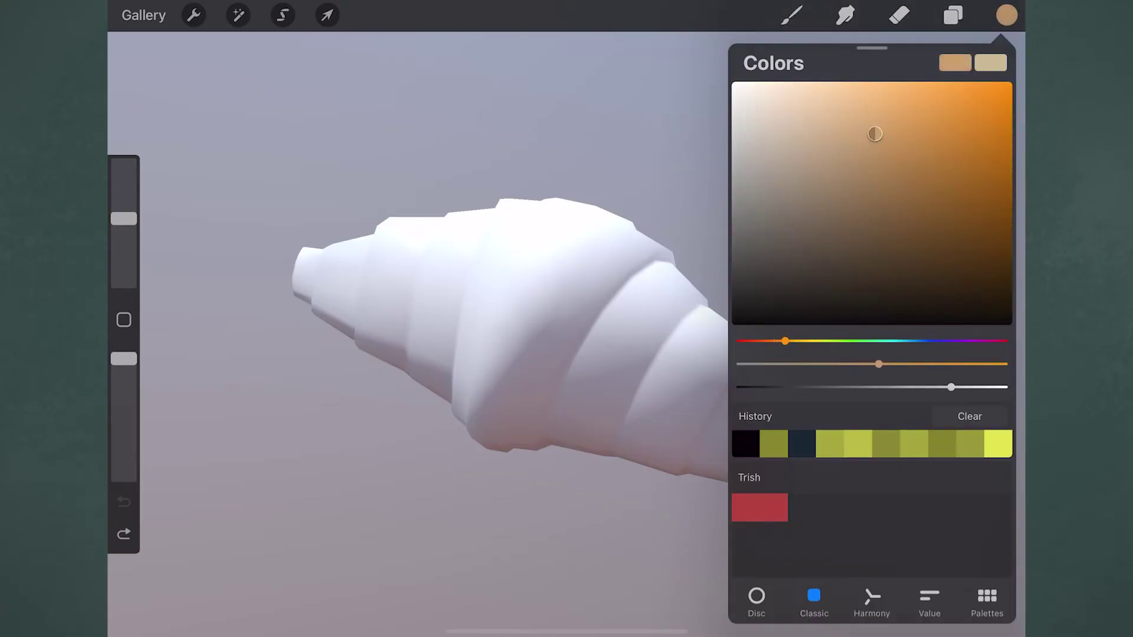
{"action": "left_click_drag", "start_coordinate": [1007, 15], "coordinate": [531, 331]}
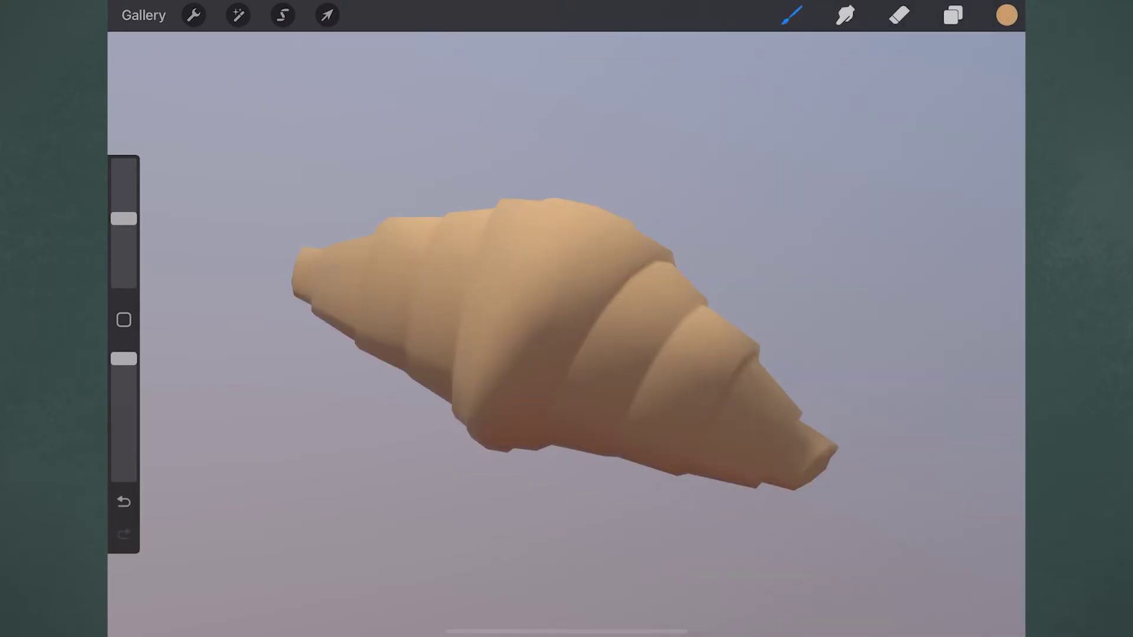
{"action": "scroll", "coordinate": [547, 331], "scroll_direction": "up", "scroll_amount": 1}
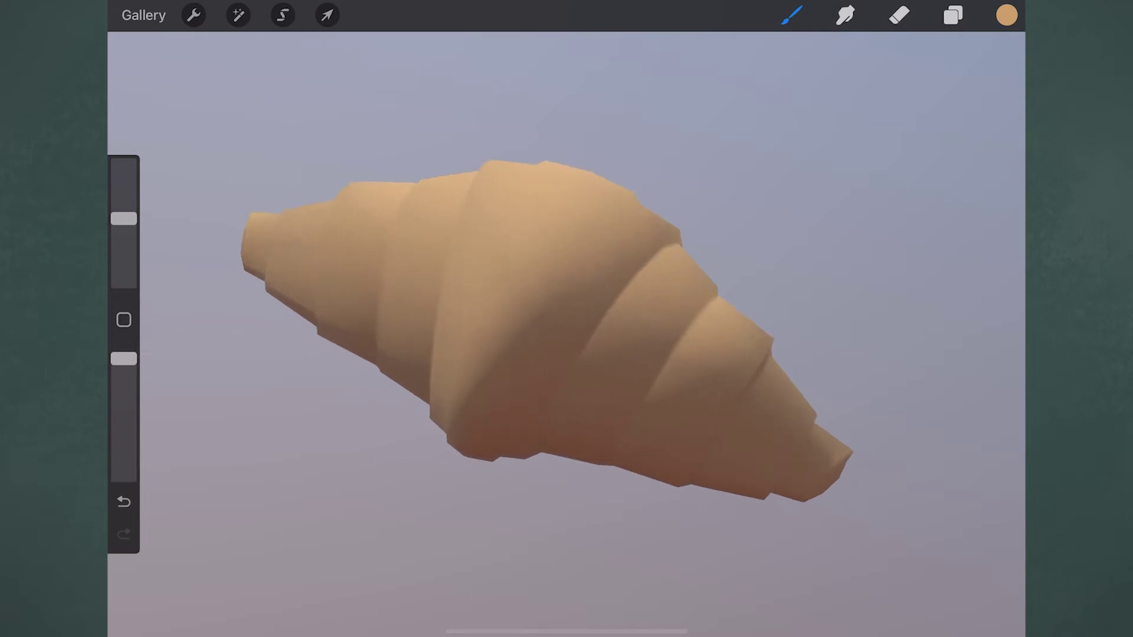
Step: Choose a brighter tan and fill the strips flanking the croissant's central fold with it
{"action": "left_click", "coordinate": [1007, 15]}
{"action": "left_click_drag", "start_coordinate": [875, 133], "coordinate": [879, 104]}
{"action": "left_click_drag", "start_coordinate": [1007, 15], "coordinate": [663, 295]}
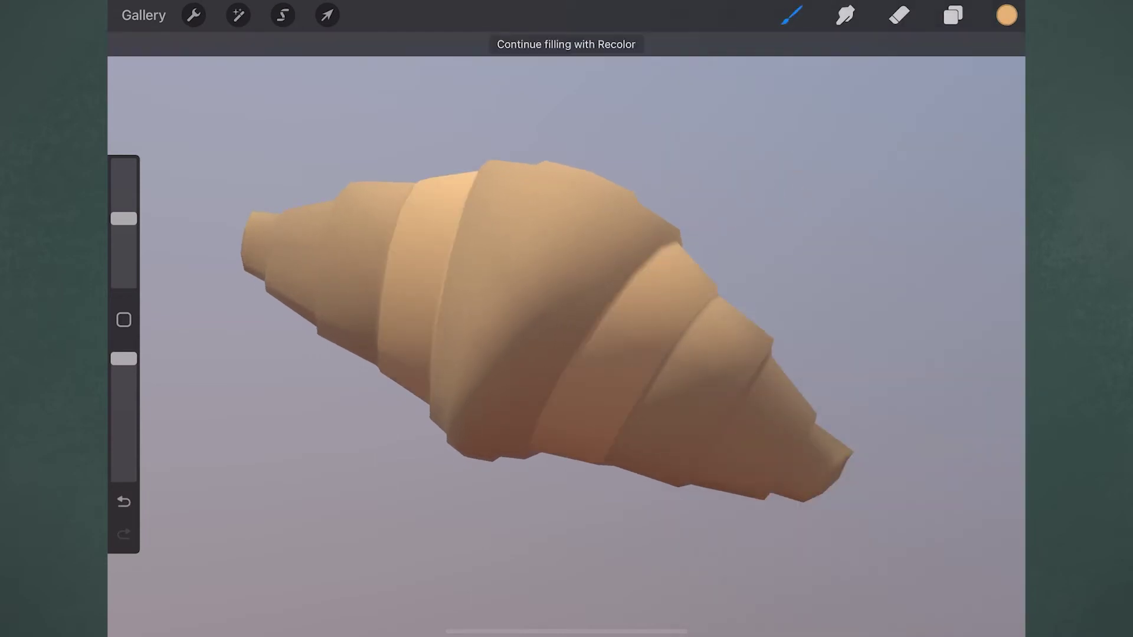
Step: Choose a redder, more saturated orange-brown and fill the croissant's strips out to one end tip
{"action": "left_click", "coordinate": [1007, 15]}
{"action": "left_click_drag", "start_coordinate": [785, 340], "coordinate": [778, 340]}
{"action": "left_click_drag", "start_coordinate": [879, 104], "coordinate": [895, 129]}
{"action": "left_click_drag", "start_coordinate": [1007, 14], "coordinate": [425, 277]}
{"action": "left_click_drag", "start_coordinate": [1006, 15], "coordinate": [366, 254]}
{"action": "left_click_drag", "start_coordinate": [1007, 14], "coordinate": [295, 253]}
{"action": "left_click_drag", "start_coordinate": [1006, 15], "coordinate": [256, 242]}
Step: Fill the croissant's remaining pale end tip with the same orange-brown
{"action": "scroll", "coordinate": [566, 330], "scroll_direction": "down", "scroll_amount": 2}
{"action": "left_click_drag", "start_coordinate": [613, 354], "coordinate": [613, 283]}
{"action": "left_click_drag", "start_coordinate": [649, 330], "coordinate": [531, 330]}
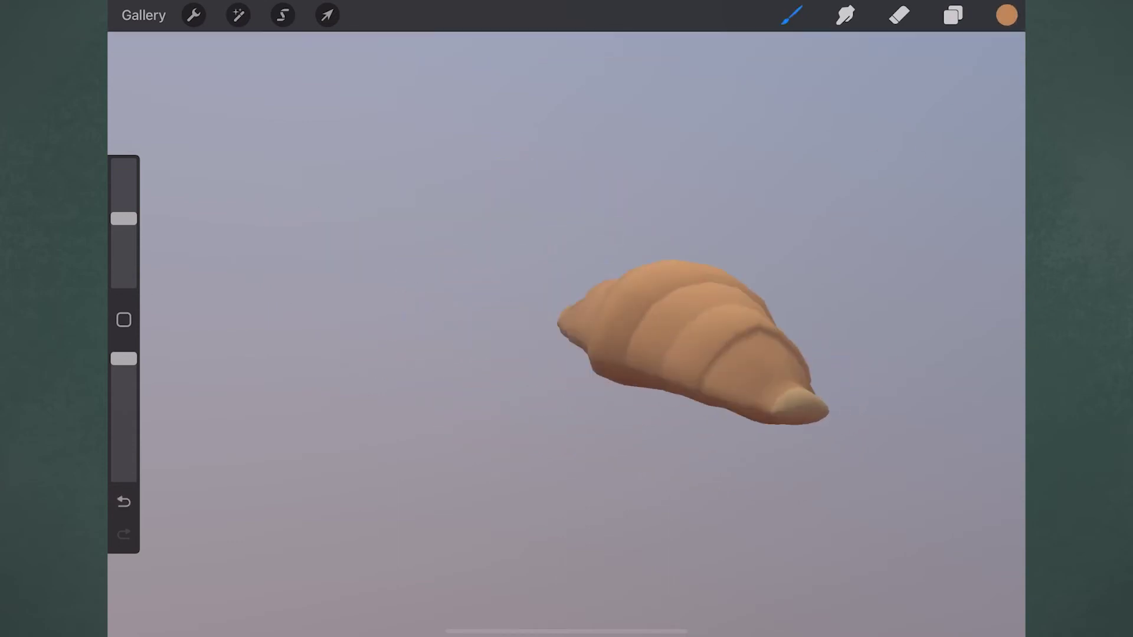
{"action": "left_click_drag", "start_coordinate": [1007, 14], "coordinate": [806, 401]}
Step: Choose a brush, enlarge it slightly and shade the croissant's underside with a darker orange-brown
{"action": "mouse_move", "coordinate": [531, 331]}
{"action": "left_mouse_down"}
{"action": "mouse_move", "coordinate": [625, 342]}
{"action": "mouse_move", "coordinate": [626, 401]}
{"action": "left_mouse_up"}
{"action": "mouse_move", "coordinate": [625, 342]}
{"action": "left_mouse_down"}
{"action": "mouse_move", "coordinate": [602, 348]}
{"action": "mouse_move", "coordinate": [567, 248]}
{"action": "mouse_move", "coordinate": [584, 327]}
{"action": "left_mouse_up"}
{"action": "left_click", "coordinate": [791, 14]}
{"action": "left_click", "coordinate": [695, 323]}
{"action": "left_click", "coordinate": [791, 14]}
{"action": "scroll", "coordinate": [566, 265], "scroll_direction": "up", "scroll_amount": 2}
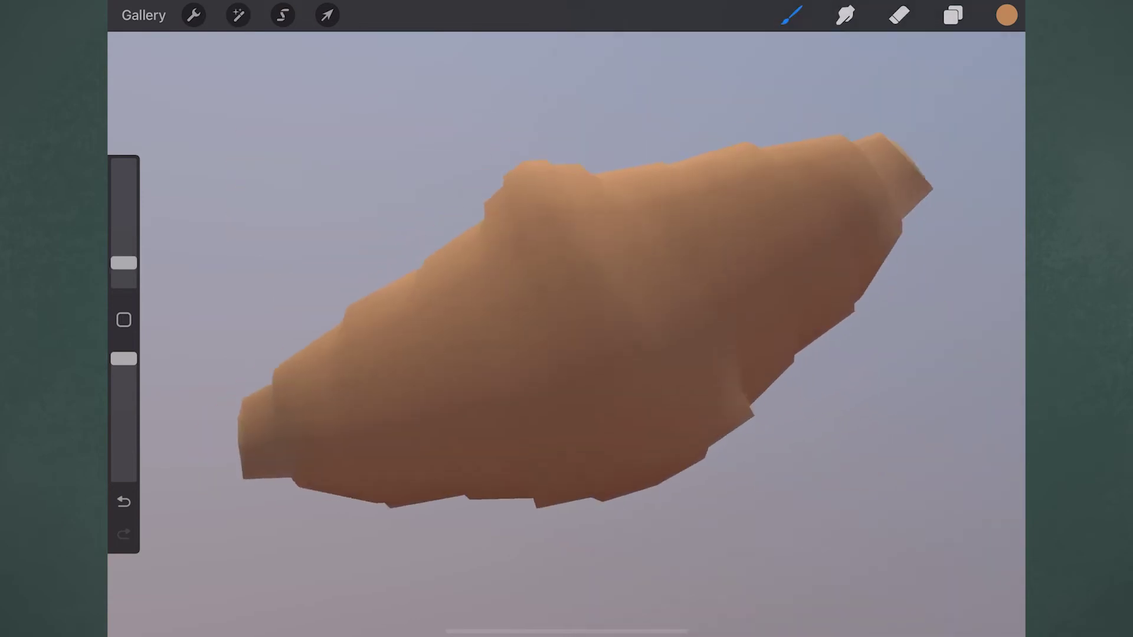
{"action": "scroll", "coordinate": [634, 318], "scroll_direction": "down", "scroll_amount": 2}
{"action": "left_click", "coordinate": [1006, 14]}
{"action": "left_click_drag", "start_coordinate": [885, 145], "coordinate": [912, 167]}
{"action": "left_click", "coordinate": [778, 340]}
{"action": "left_click", "coordinate": [791, 14]}
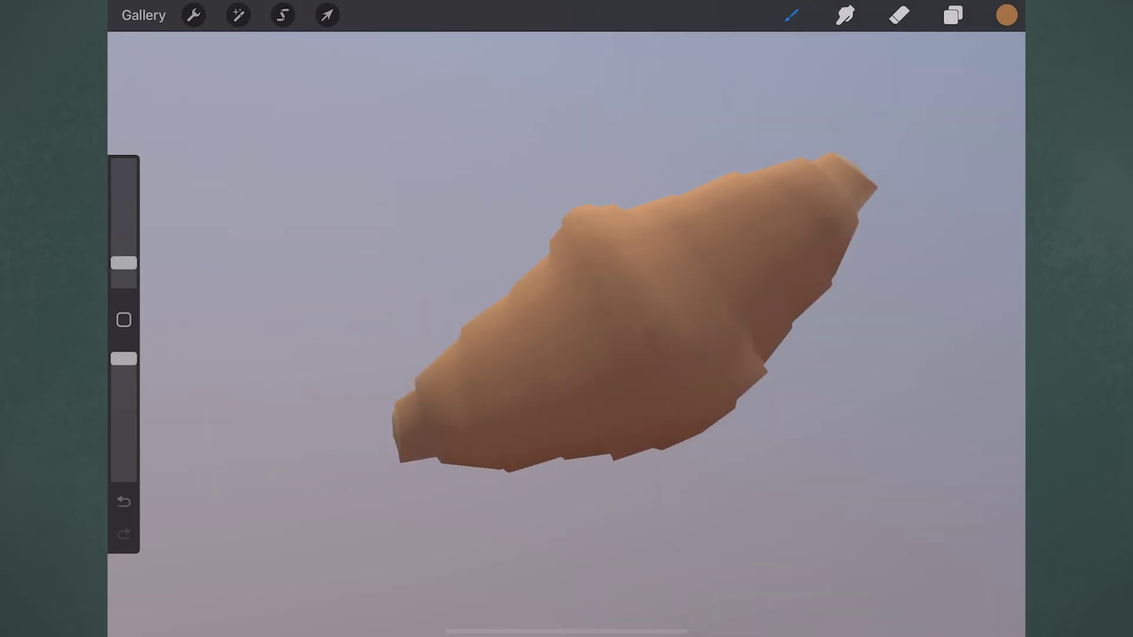
{"action": "left_click_drag", "start_coordinate": [123, 263], "coordinate": [123, 249]}
{"action": "left_click_drag", "start_coordinate": [639, 319], "coordinate": [563, 389]}
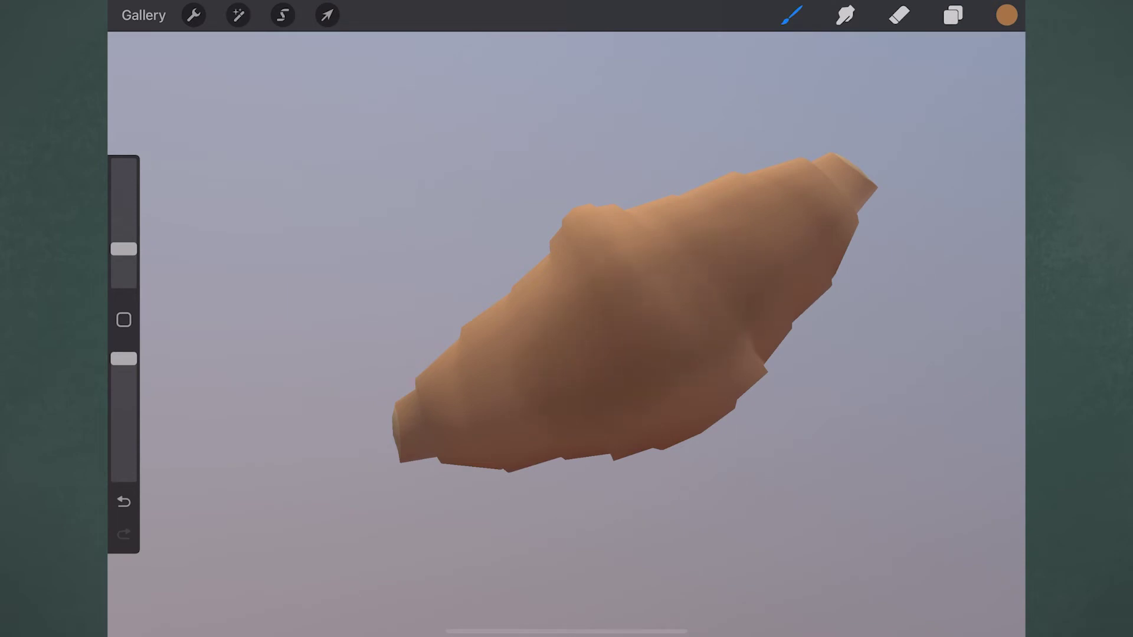
Step: Pick a still darker brown and deepen the shading on the croissant's underside
{"action": "left_click", "coordinate": [1006, 15]}
{"action": "left_click", "coordinate": [918, 179]}
{"action": "left_click", "coordinate": [792, 15]}
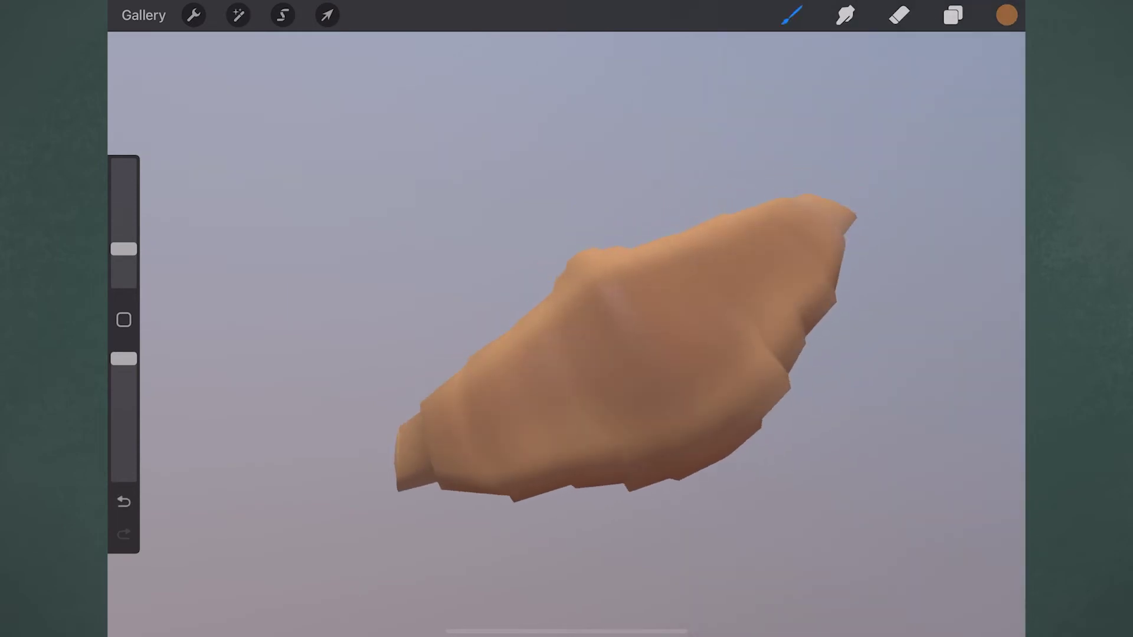
{"action": "mouse_move", "coordinate": [567, 377]}
{"action": "left_mouse_down"}
{"action": "mouse_move", "coordinate": [505, 410]}
{"action": "mouse_move", "coordinate": [596, 448]}
{"action": "left_mouse_up"}
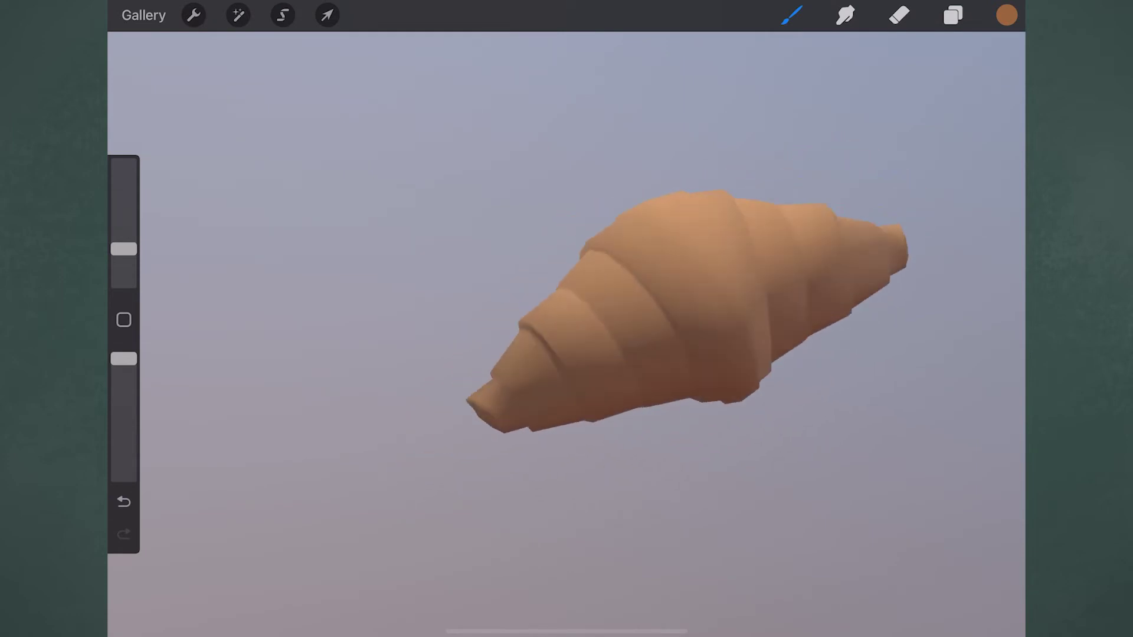
Step: Replace the 3D scene's lighting environment in Lighting Studio with a neutral light-grey one and apply it
{"action": "left_click", "coordinate": [283, 15]}
{"action": "left_click", "coordinate": [194, 15]}
{"action": "left_click", "coordinate": [291, 111]}
{"action": "left_click", "coordinate": [213, 225]}
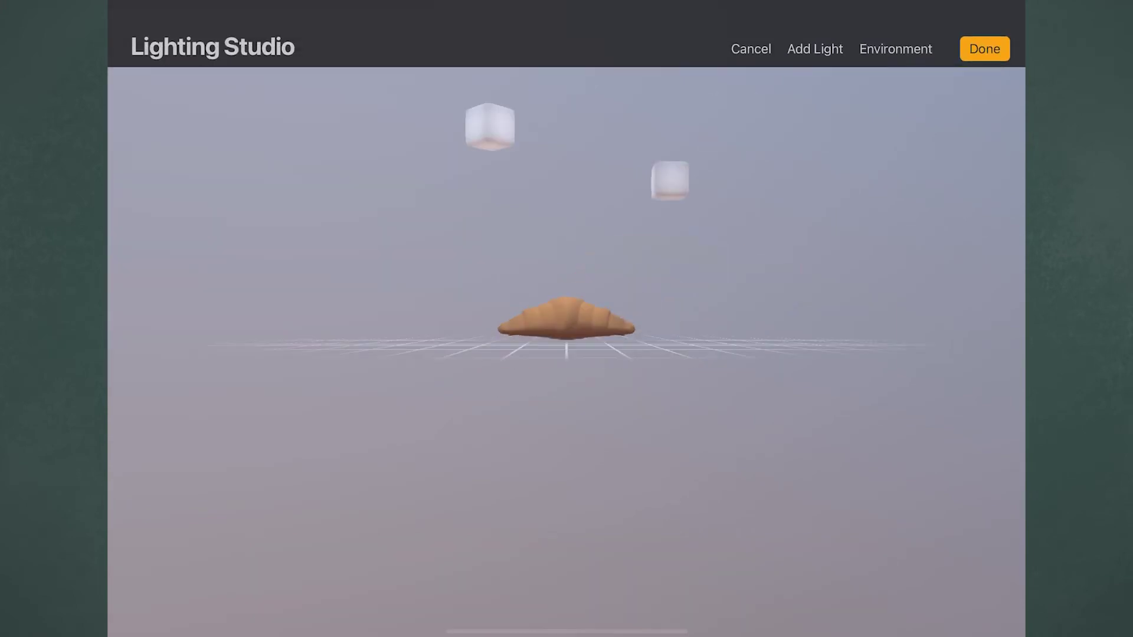
{"action": "left_click_drag", "start_coordinate": [559, 207], "coordinate": [555, 554]}
{"action": "left_click", "coordinate": [895, 48]}
{"action": "left_click", "coordinate": [826, 242]}
{"action": "left_click", "coordinate": [895, 49]}
{"action": "left_click", "coordinate": [985, 49]}
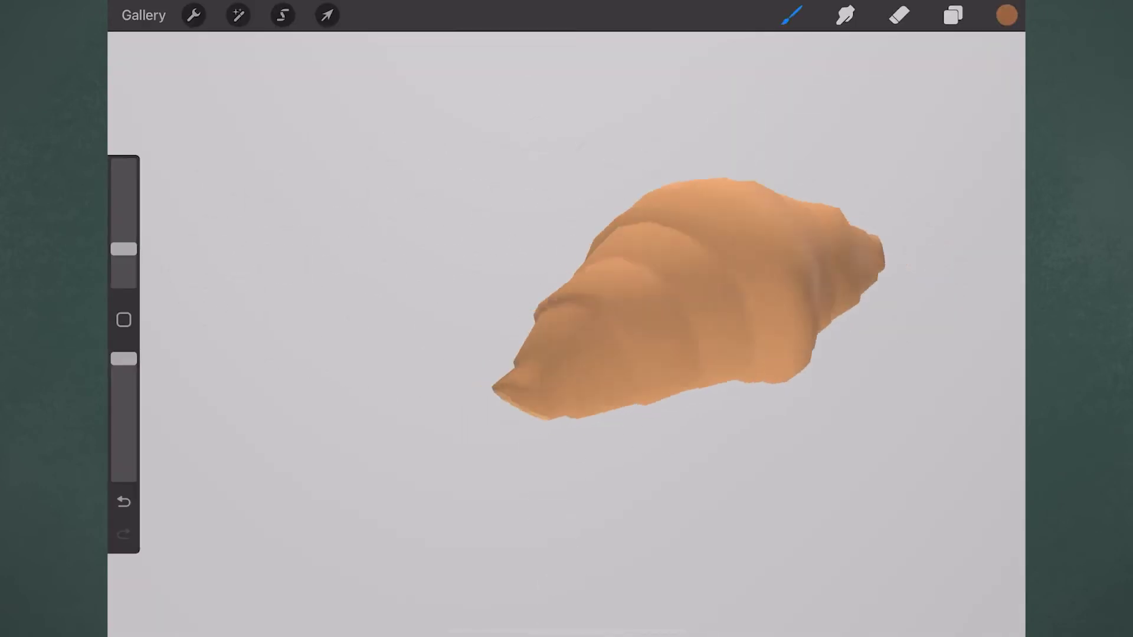
Step: Soften the painted croissant strokes with a slight Gaussian Blur and open the Materials brush set
{"action": "left_click_drag", "start_coordinate": [688, 295], "coordinate": [620, 333]}
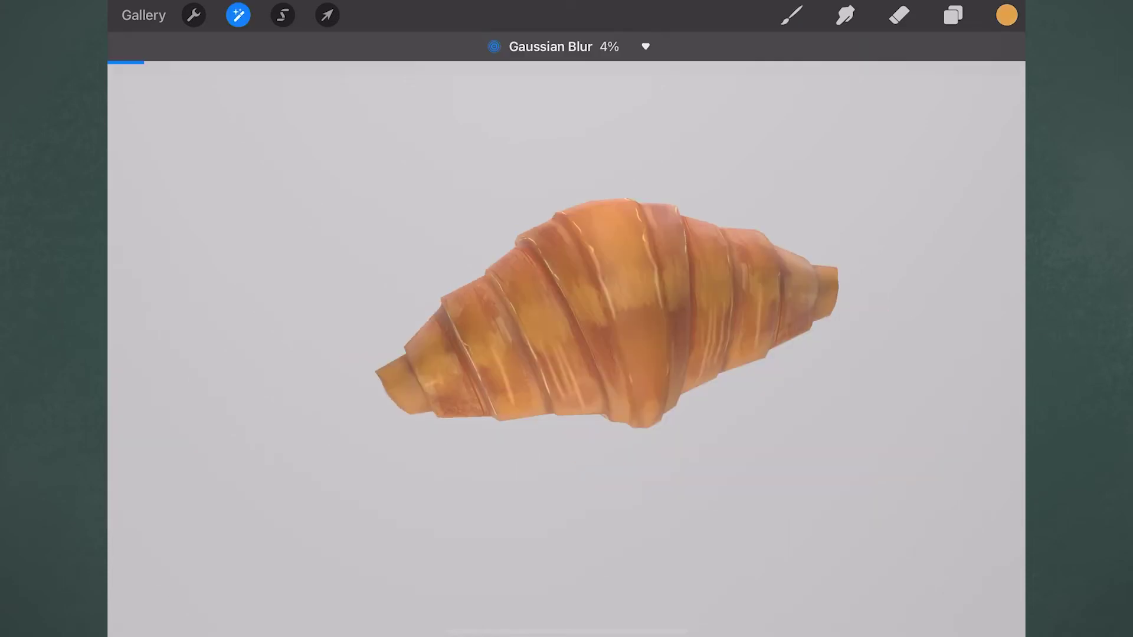
{"action": "left_click_drag", "start_coordinate": [413, 354], "coordinate": [384, 354]}
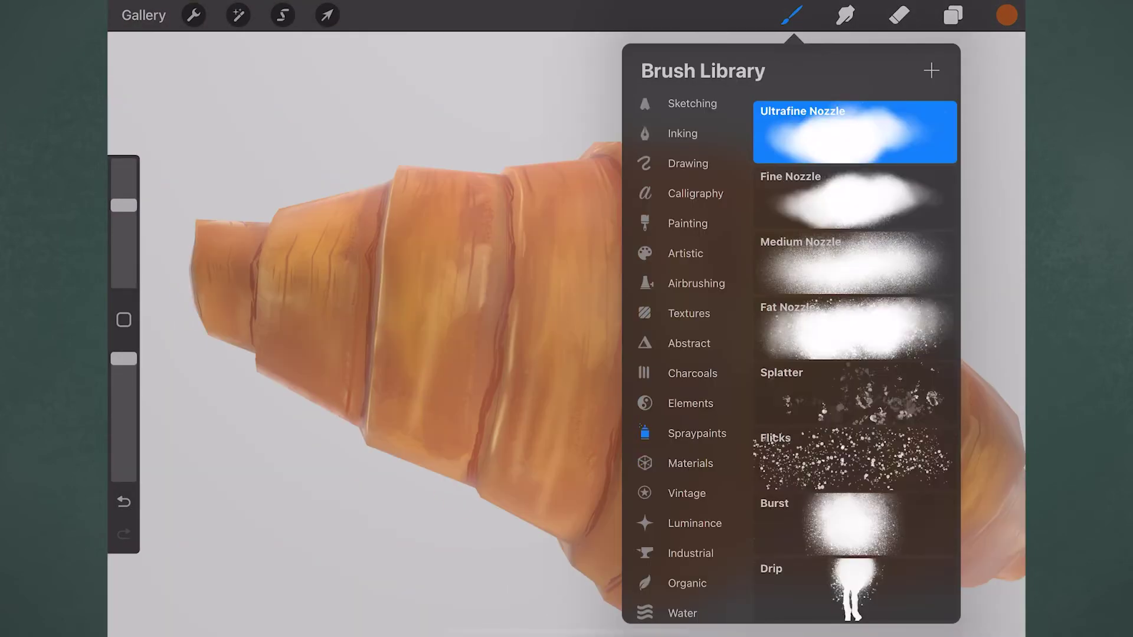
{"action": "left_click", "coordinate": [690, 463]}
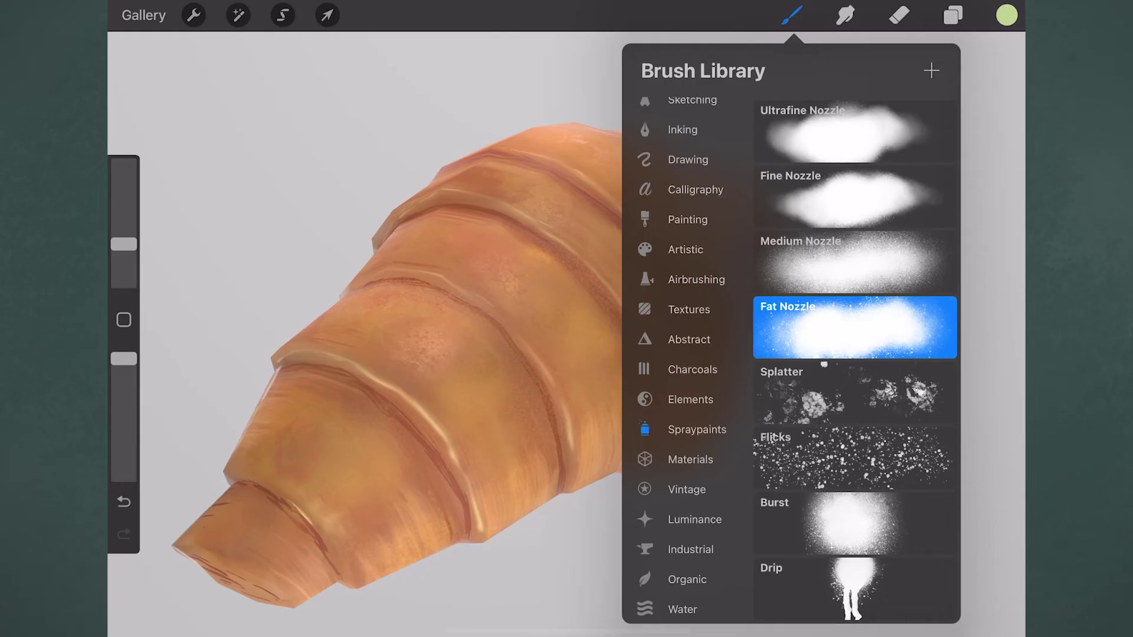
Step: Select the Flicks spraypaint brush and open the paint colour selection for the croissant
{"action": "left_click", "coordinate": [854, 457]}
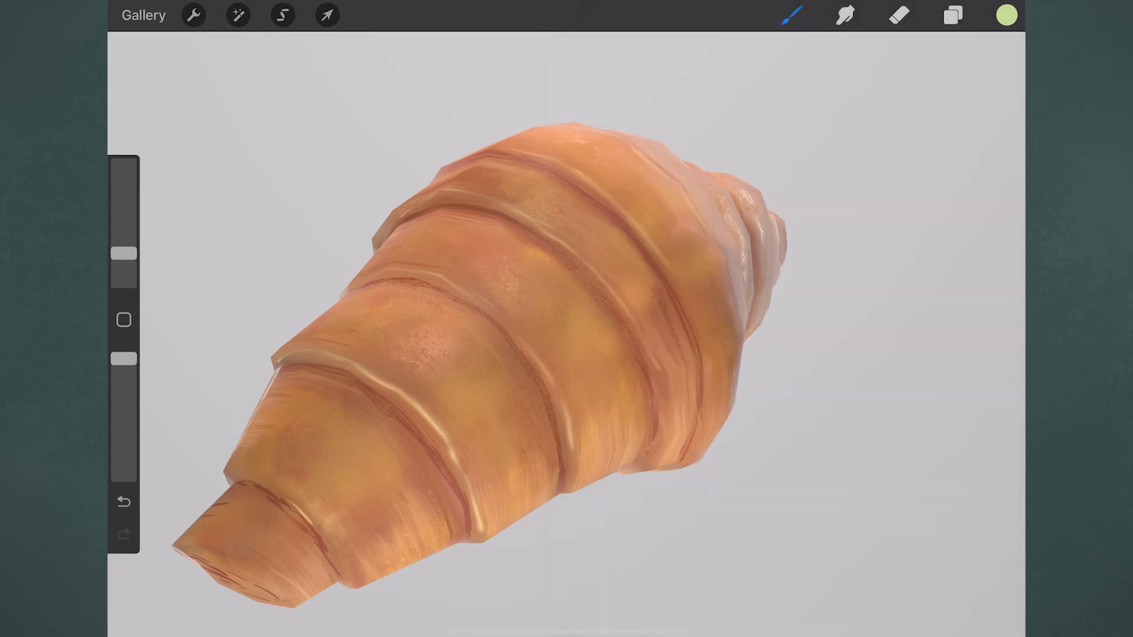
{"action": "left_click_drag", "start_coordinate": [536, 397], "coordinate": [577, 463]}
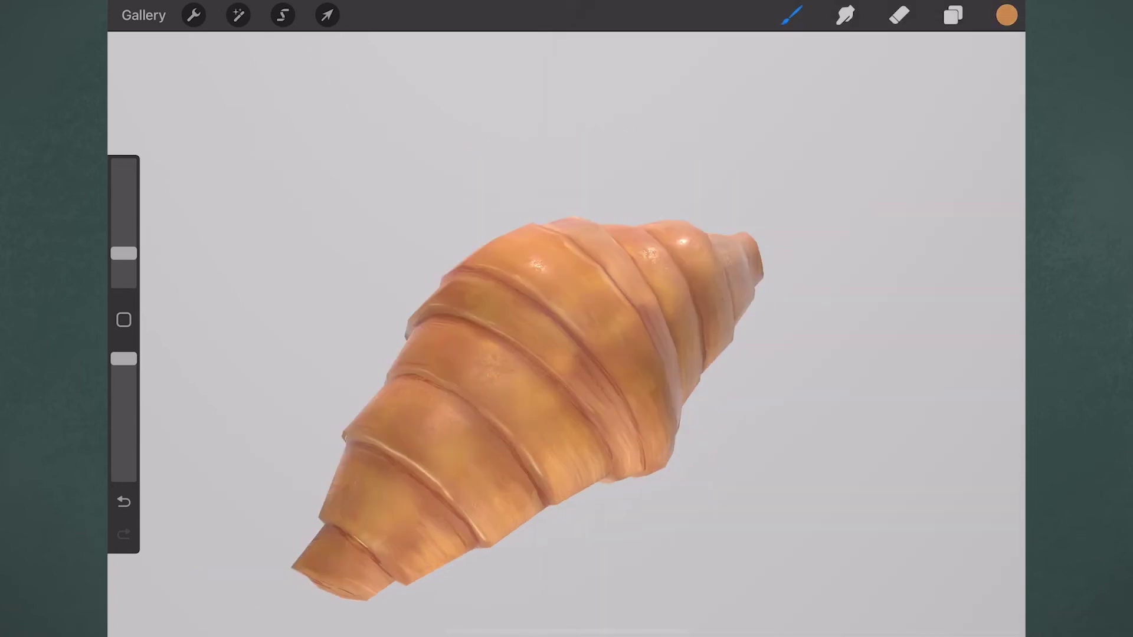
{"action": "left_click", "coordinate": [1006, 14]}
{"action": "left_click", "coordinate": [1007, 15]}
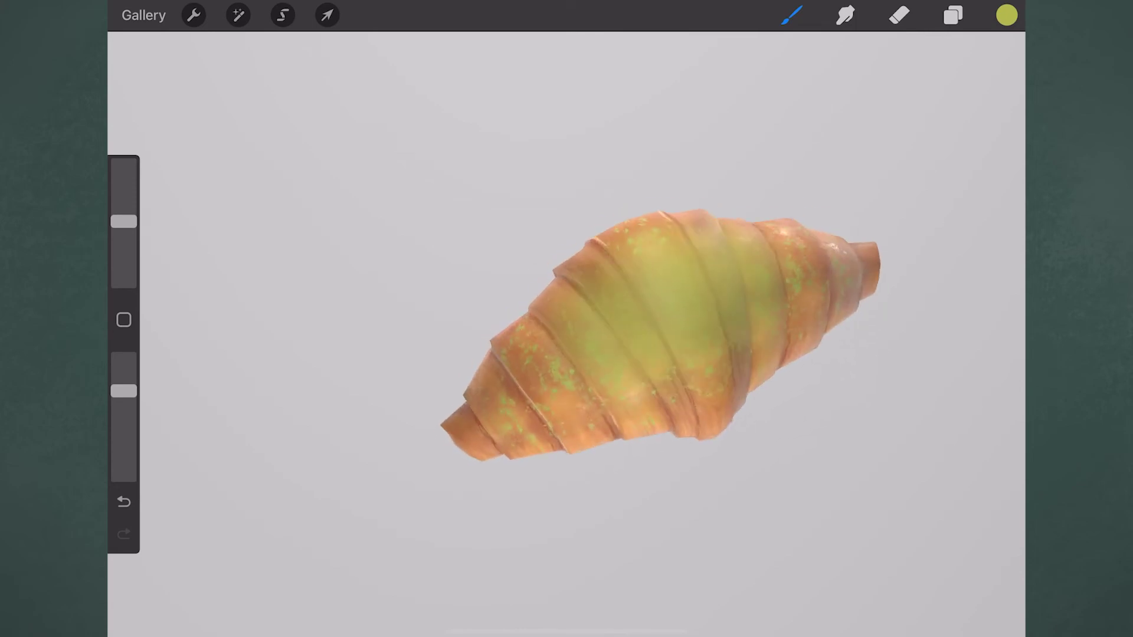
Step: Spray yellow-green paint over the croissant's strips with a smaller brush and adjust the paint colour between strokes
{"action": "left_click_drag", "start_coordinate": [124, 221], "coordinate": [123, 243]}
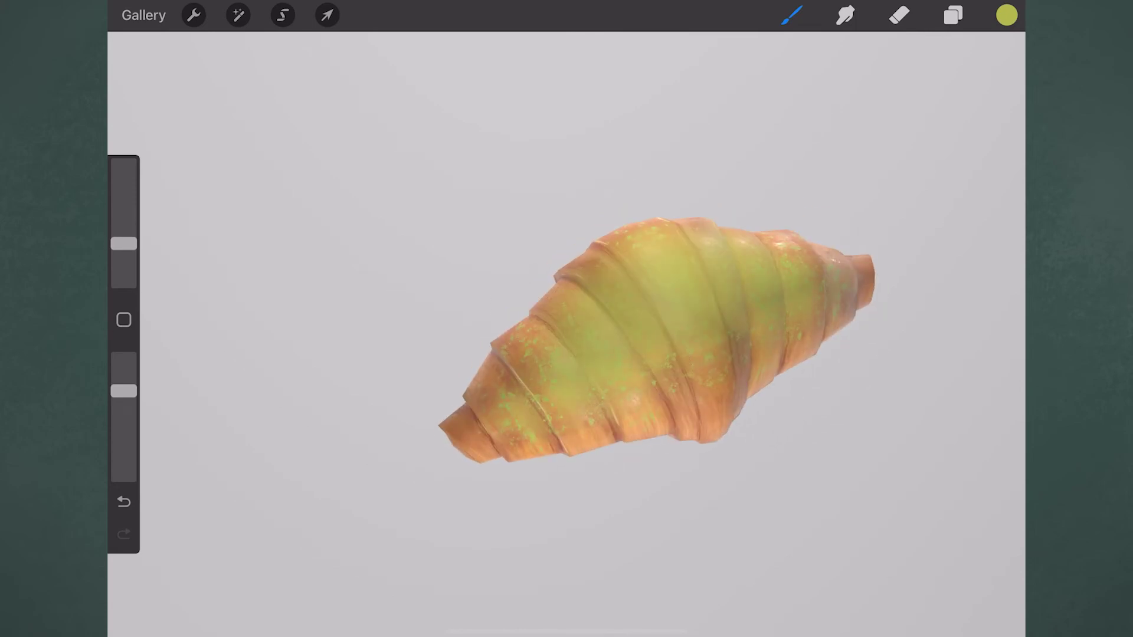
{"action": "left_click_drag", "start_coordinate": [513, 378], "coordinate": [531, 413]}
{"action": "mouse_move", "coordinate": [613, 408]}
{"action": "left_mouse_down"}
{"action": "mouse_move", "coordinate": [679, 371]}
{"action": "mouse_move", "coordinate": [708, 380]}
{"action": "left_mouse_up"}
{"action": "left_click_drag", "start_coordinate": [595, 271], "coordinate": [570, 305]}
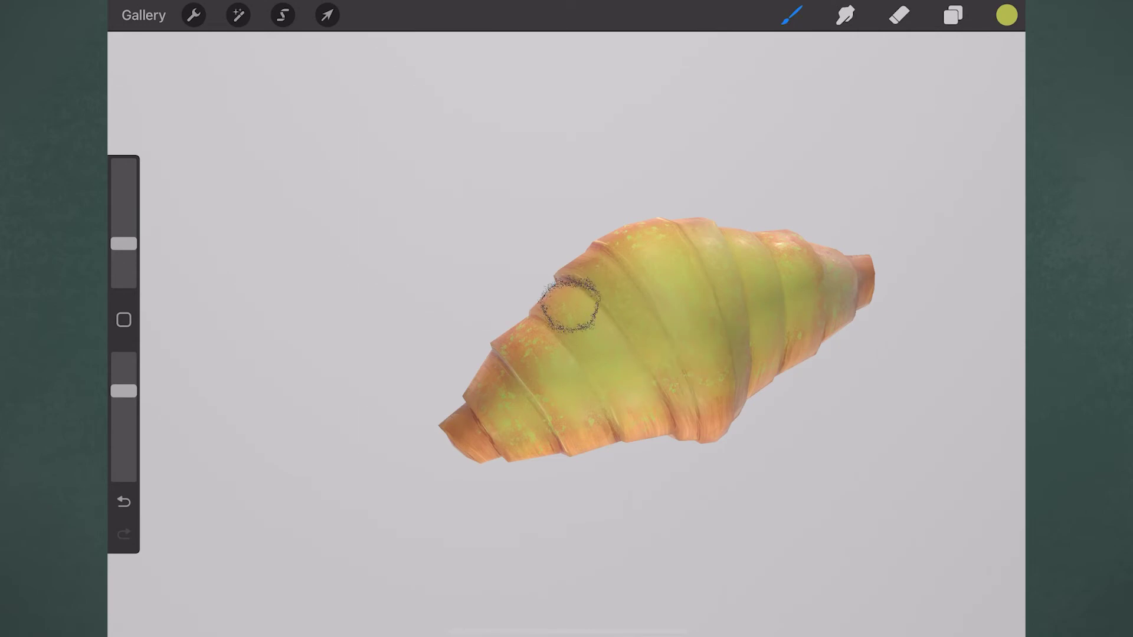
{"action": "left_click", "coordinate": [544, 345]}
{"action": "left_click", "coordinate": [1006, 15]}
{"action": "left_click", "coordinate": [913, 208]}
{"action": "left_click", "coordinate": [684, 300]}
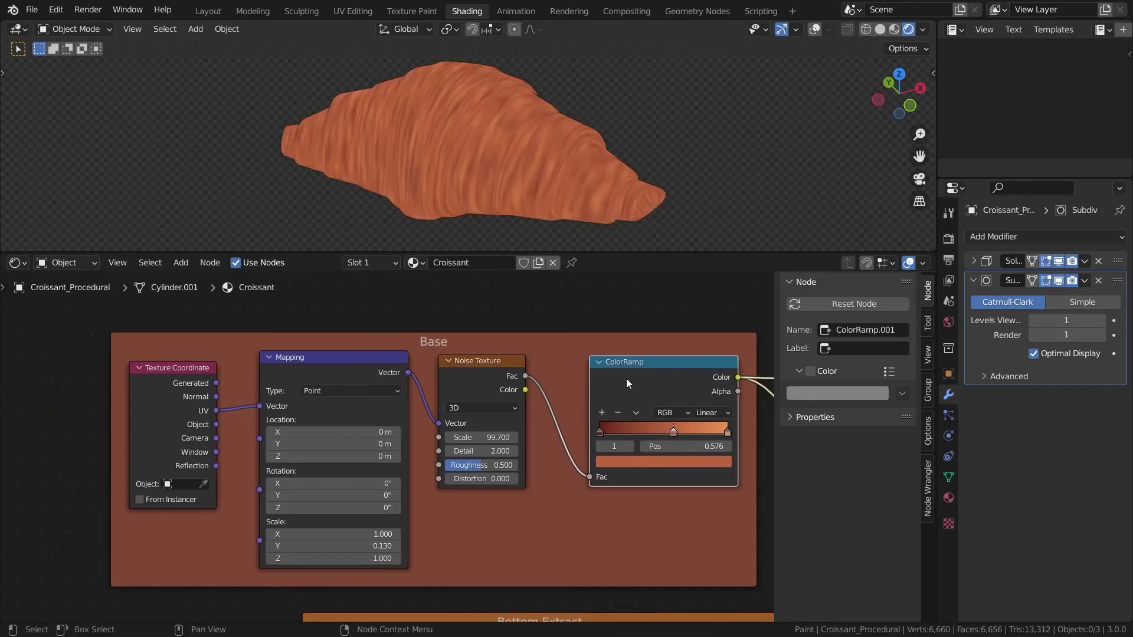
Step: Switch to Blender and move the white stop of the Bottom Extract ColorRamp to position 0.181
{"action": "scroll", "coordinate": [625, 377], "scroll_direction": "up", "scroll_amount": 1}
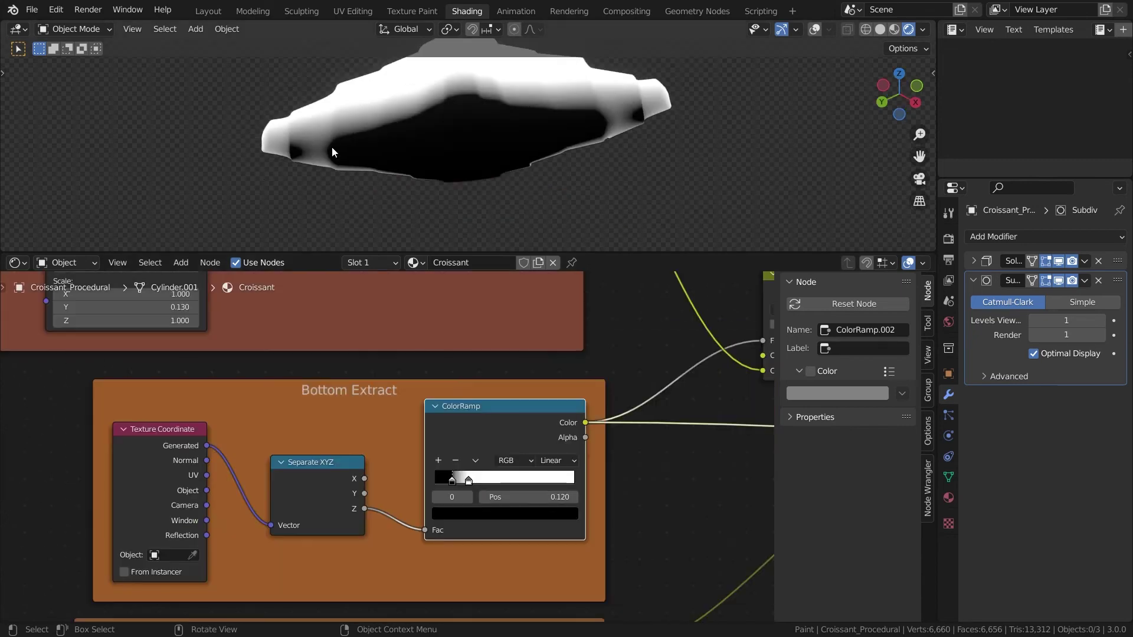
{"action": "middle_click_drag", "start_coordinate": [494, 119], "coordinate": [500, 133], "text": "shift"}
{"action": "scroll", "coordinate": [500, 136], "scroll_direction": "up", "scroll_amount": 1}
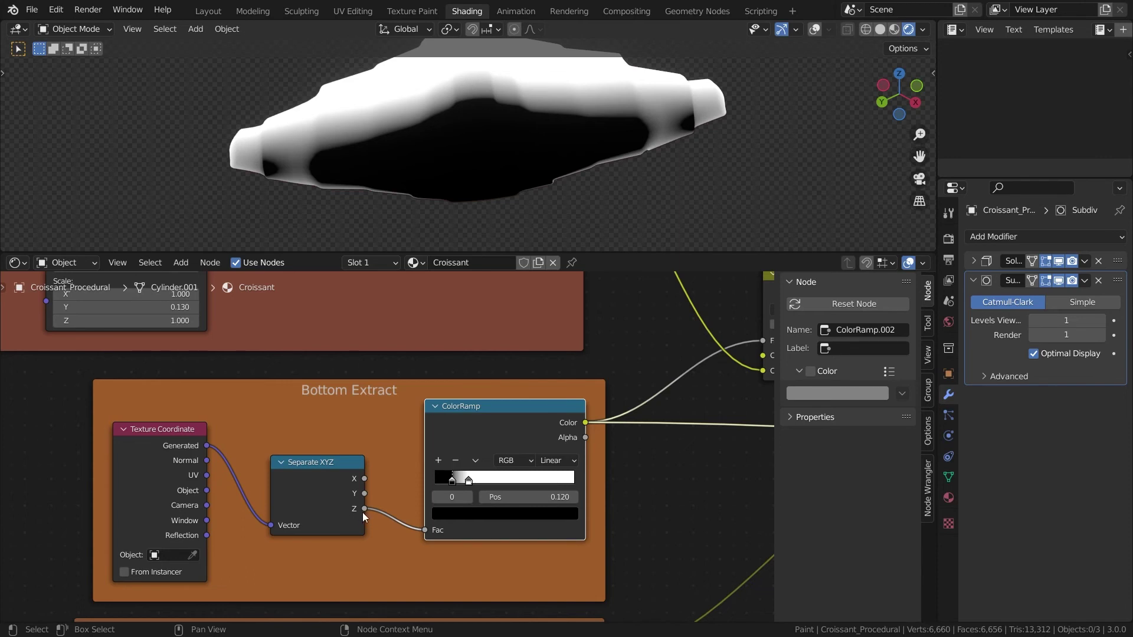
{"action": "mouse_move", "coordinate": [469, 479]}
{"action": "left_mouse_down"}
{"action": "mouse_move", "coordinate": [505, 476]}
{"action": "mouse_move", "coordinate": [463, 480]}
{"action": "left_mouse_up"}
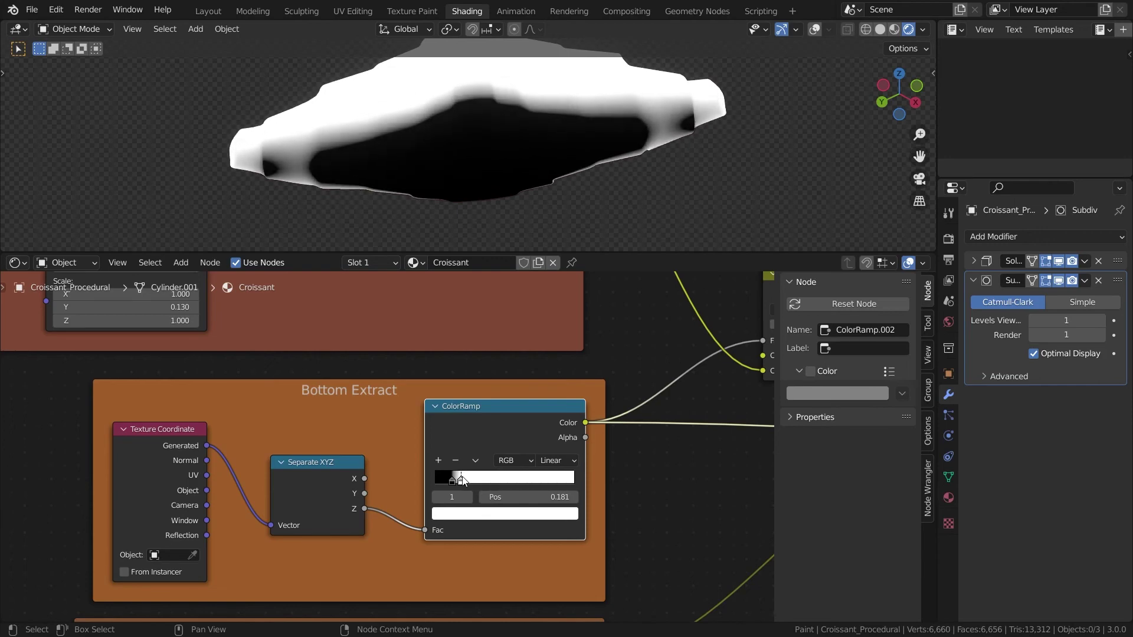
Step: Preview the Mix node that blends the Base colour with dark brown through the Bottom Extract mask
{"action": "middle_click_drag", "start_coordinate": [551, 529], "coordinate": [423, 555]}
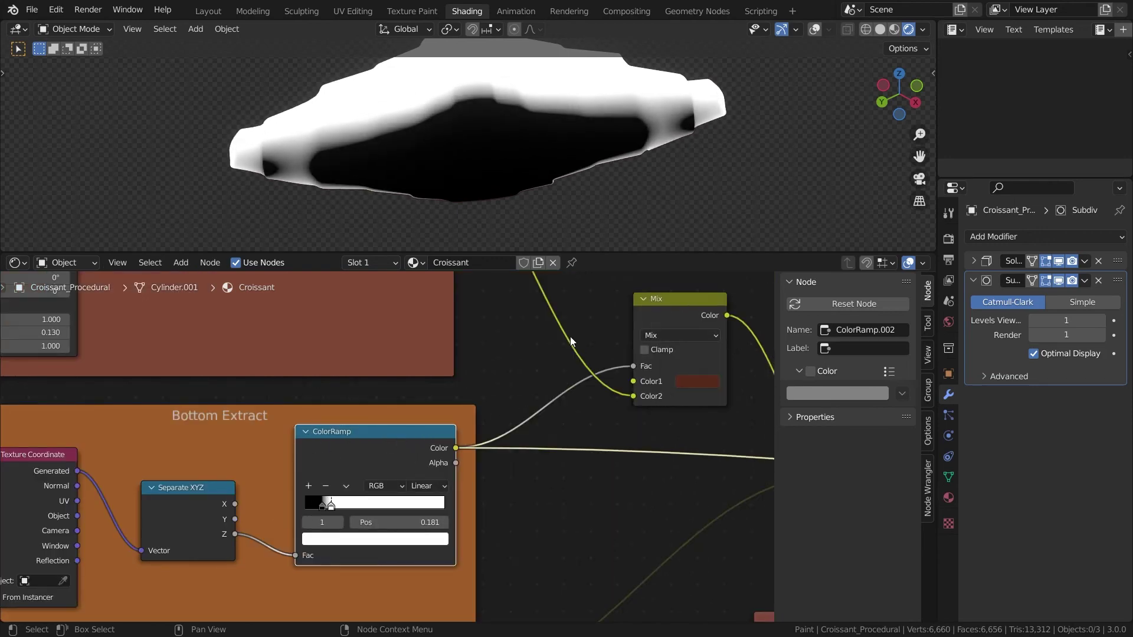
{"action": "middle_click_drag", "start_coordinate": [570, 342], "coordinate": [620, 422]}
{"action": "scroll", "coordinate": [531, 401], "scroll_direction": "down", "scroll_amount": 1}
{"action": "middle_click_drag", "start_coordinate": [531, 402], "coordinate": [519, 436]}
{"action": "scroll", "coordinate": [679, 509], "scroll_direction": "up", "scroll_amount": 3}
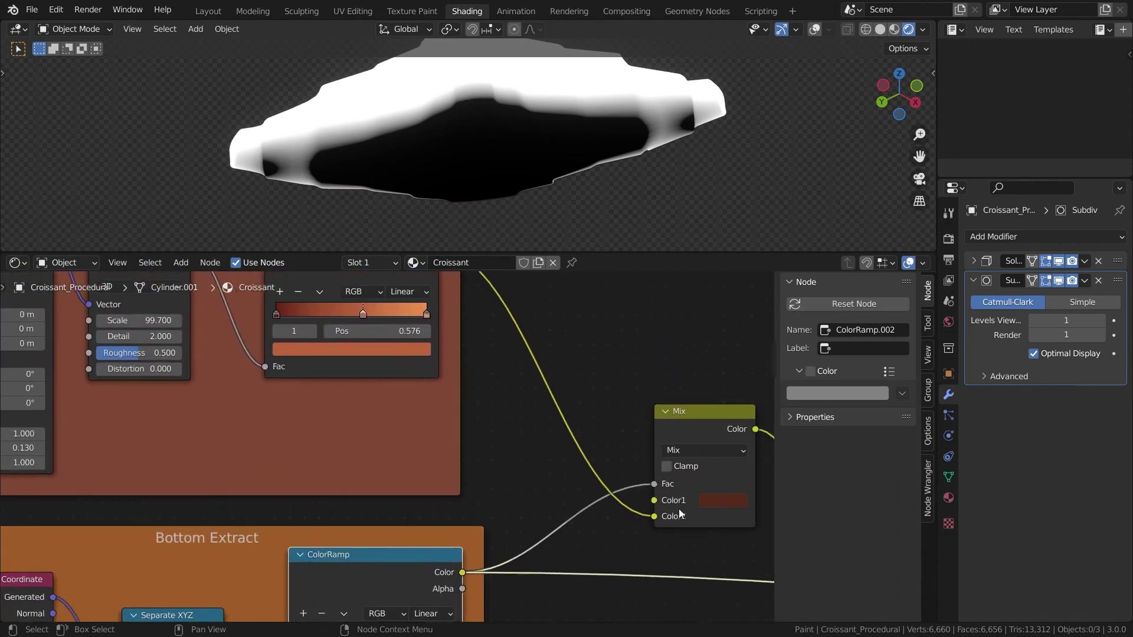
{"action": "middle_click_drag", "start_coordinate": [679, 508], "coordinate": [583, 463]}
{"action": "left_click", "coordinate": [625, 370], "text": "ctrl+shift"}
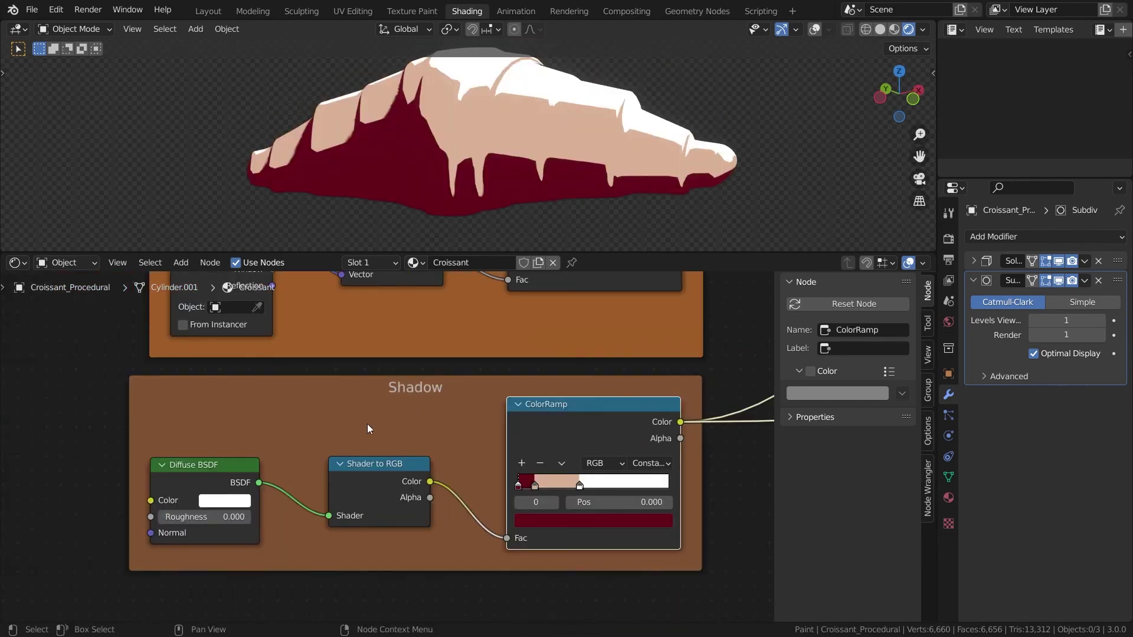
Step: Examine the Shadow frame's Diffuse BSDF and preview the Multiply node that combines the shadow with the base colour
{"action": "left_click", "coordinate": [203, 491]}
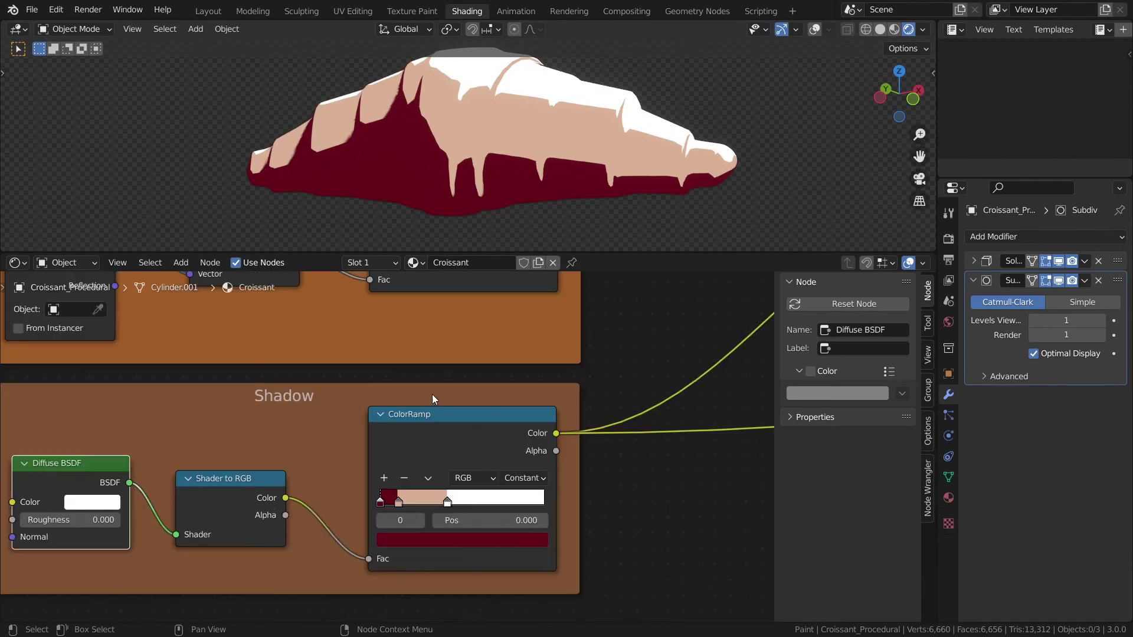
{"action": "middle_click_drag", "start_coordinate": [626, 339], "coordinate": [449, 569]}
{"action": "middle_click_drag", "start_coordinate": [718, 309], "coordinate": [504, 435]}
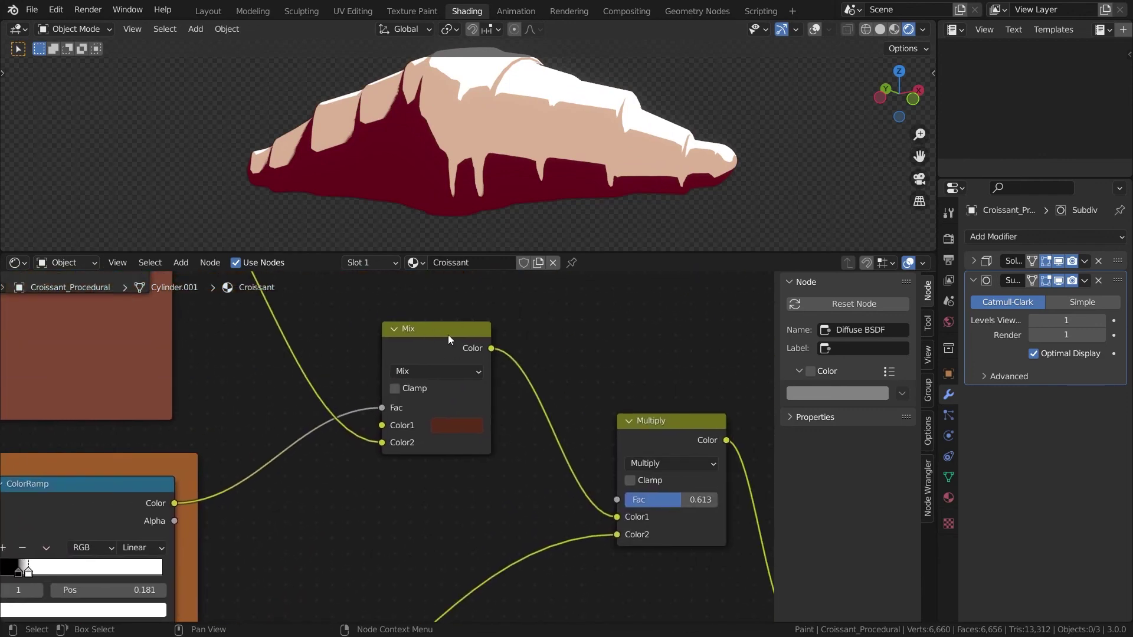
{"action": "left_click", "coordinate": [631, 480], "text": "ctrl+shift"}
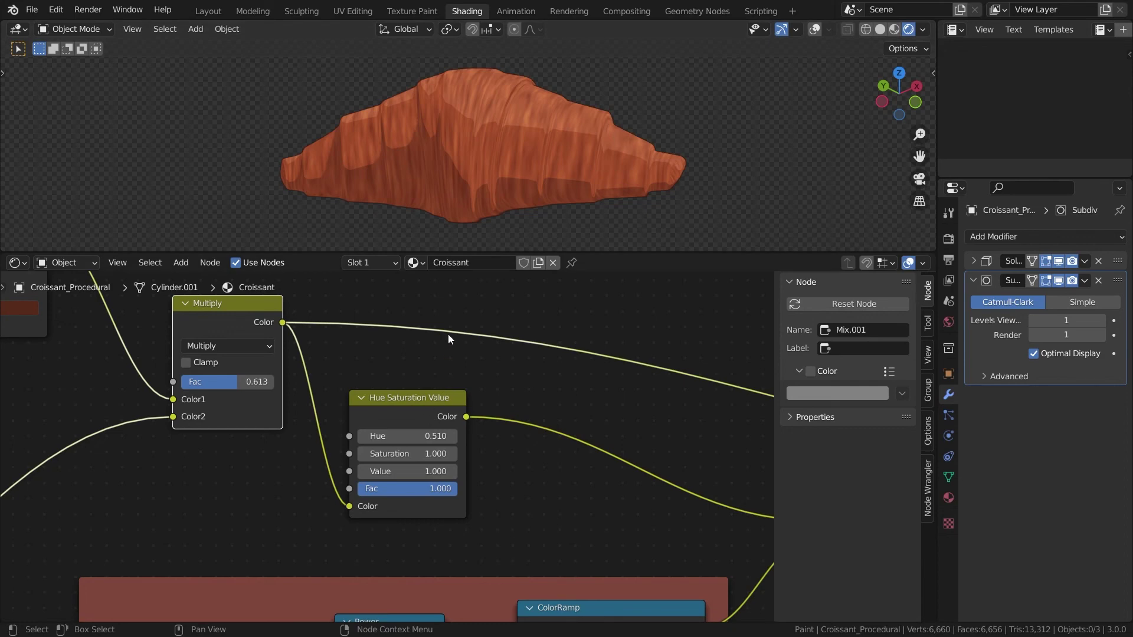
Step: Compare the Multiply and Hue Saturation Value outputs, and preview the final Multiply node with ambient occlusion
{"action": "left_click", "coordinate": [370, 399], "text": "ctrl+shift"}
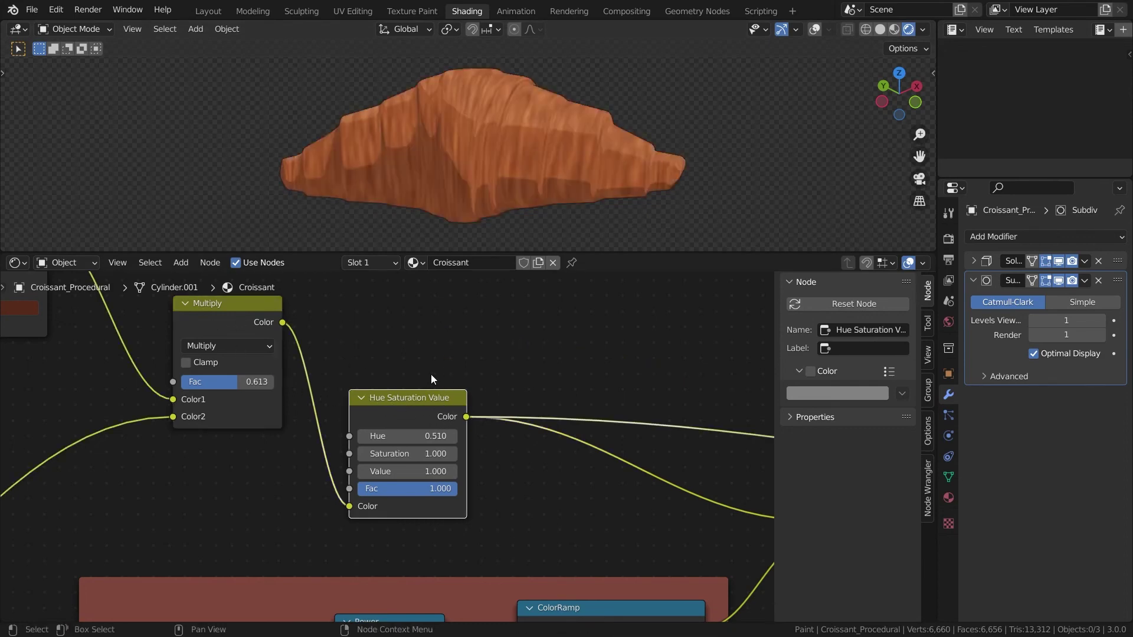
{"action": "left_click", "coordinate": [243, 320], "text": "ctrl+shift"}
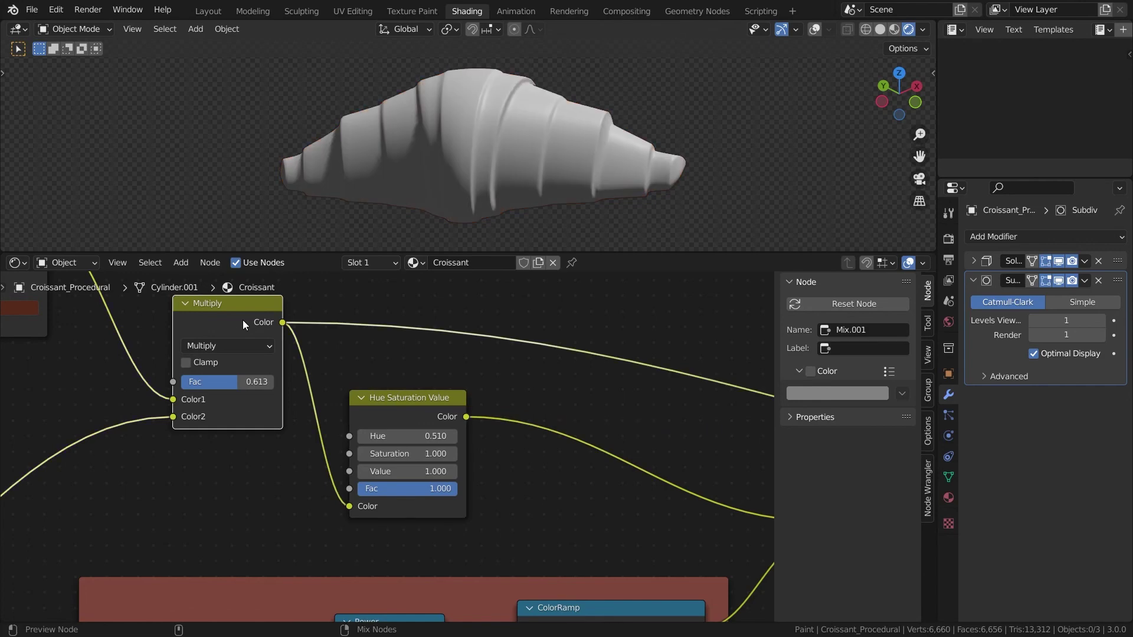
{"action": "left_click", "coordinate": [447, 416], "text": "ctrl+shift"}
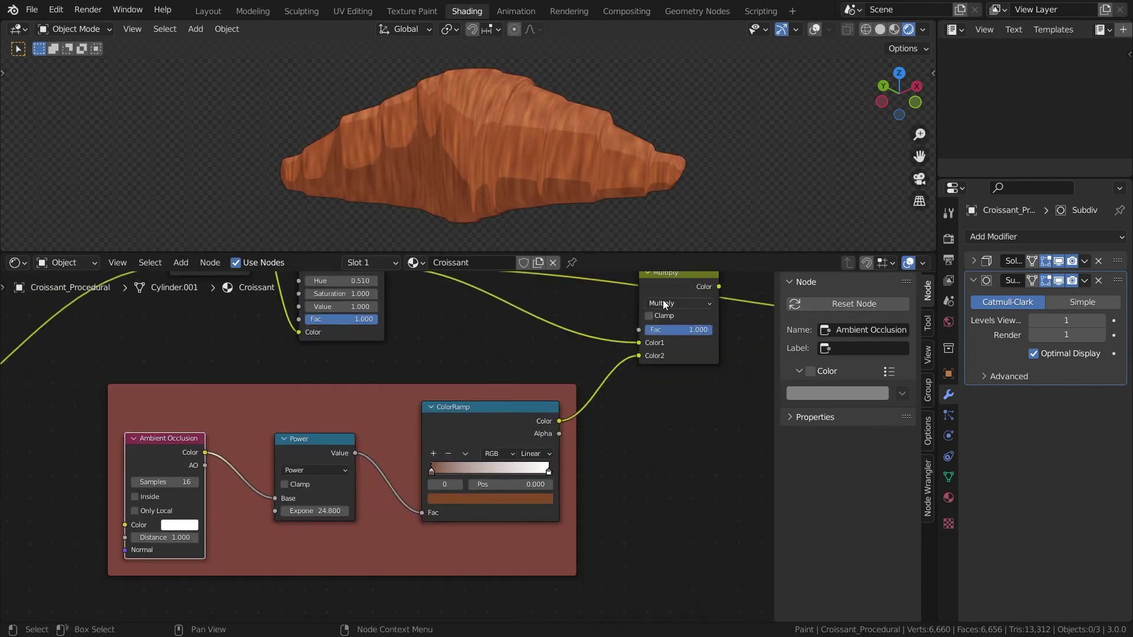
{"action": "left_click", "coordinate": [681, 288], "text": "ctrl+shift"}
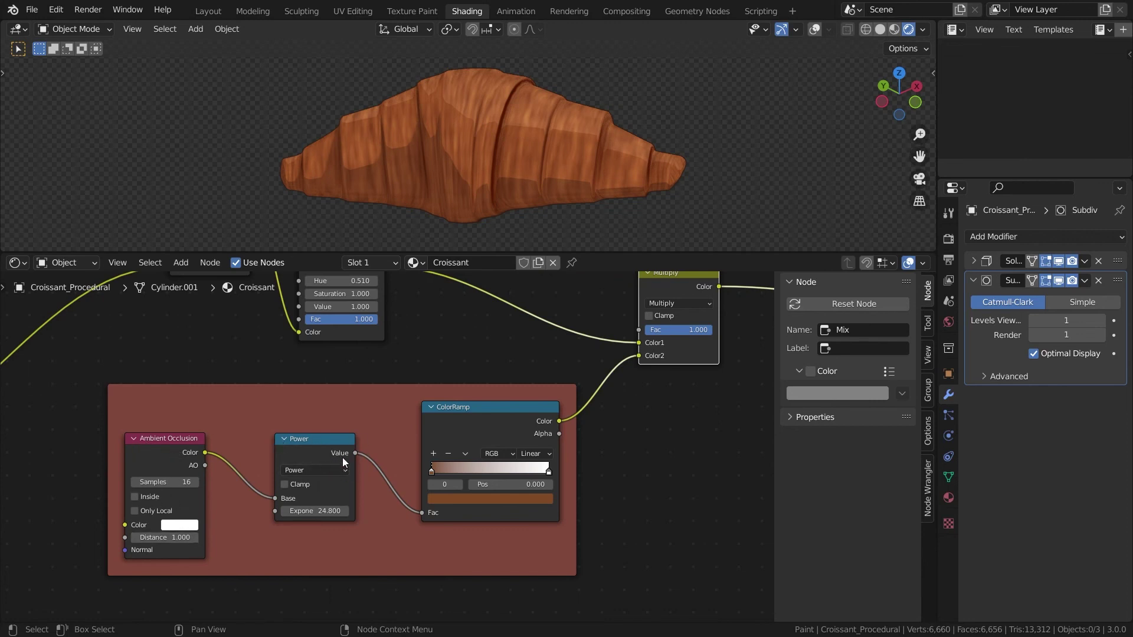
{"action": "key", "text": "shift+a"}
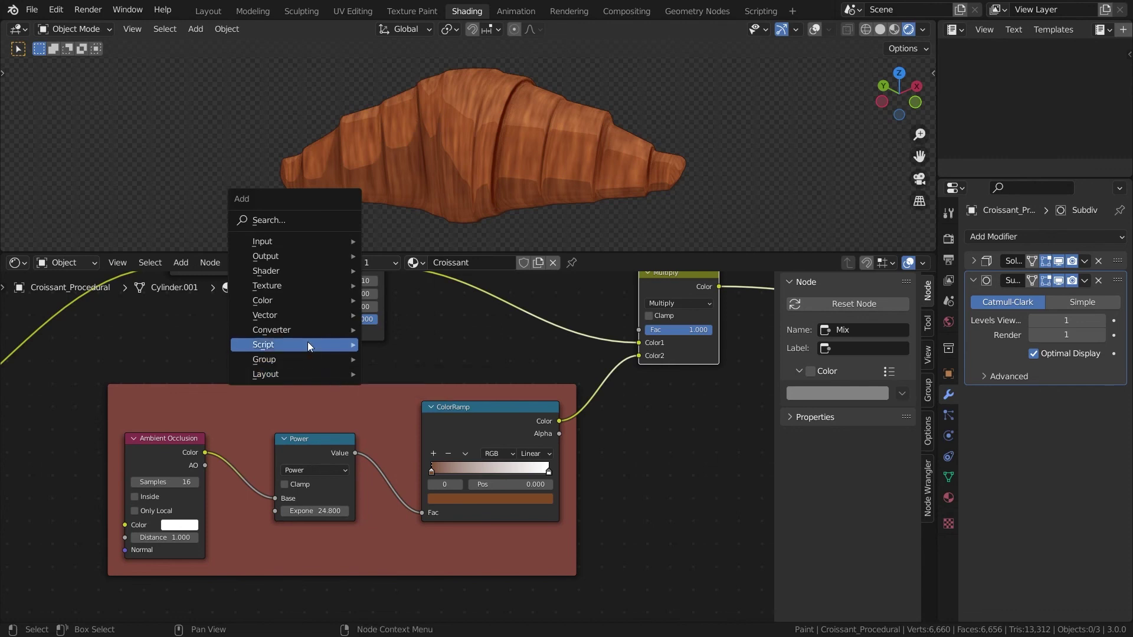
{"action": "mouse_move", "coordinate": [306, 332]}
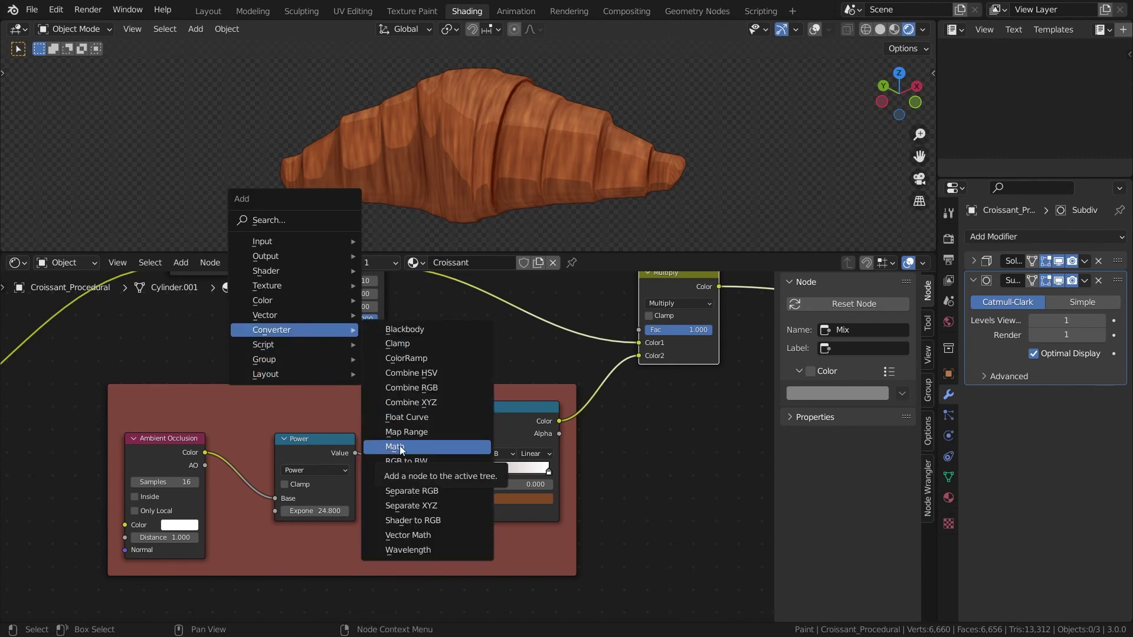
{"action": "key", "text": "Escape"}
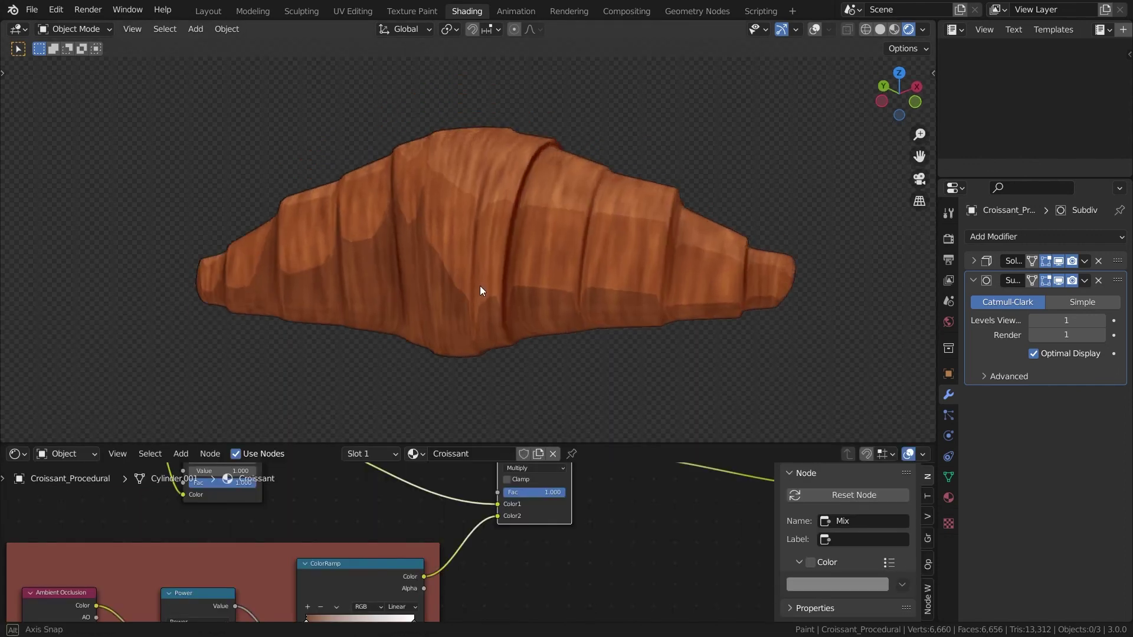
{"action": "middle_click_drag", "start_coordinate": [480, 286], "coordinate": [535, 277]}
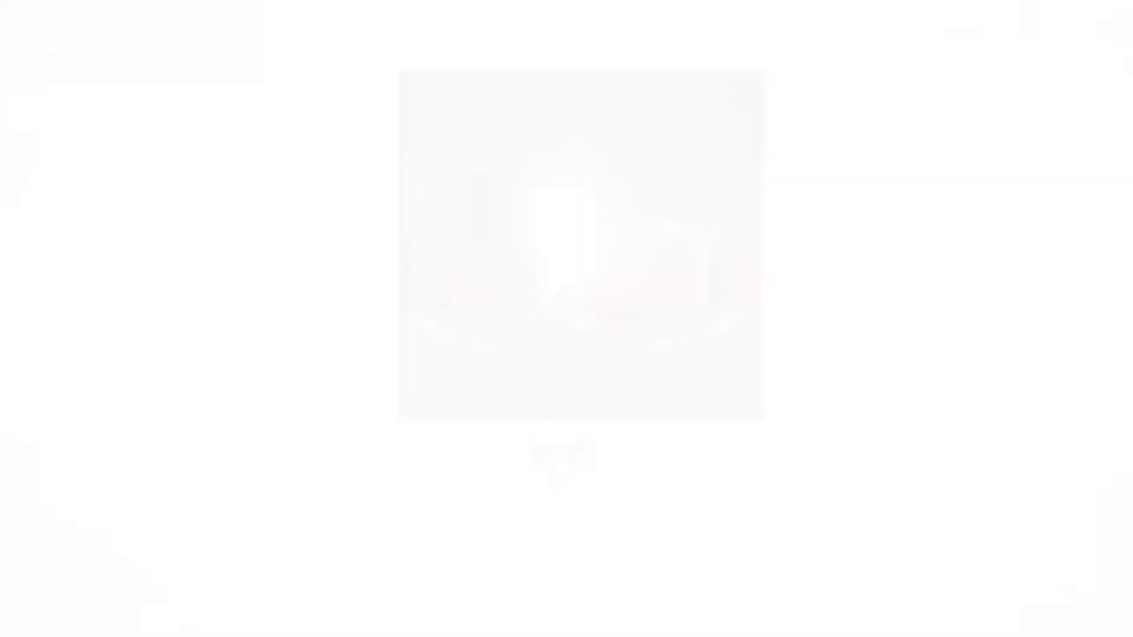